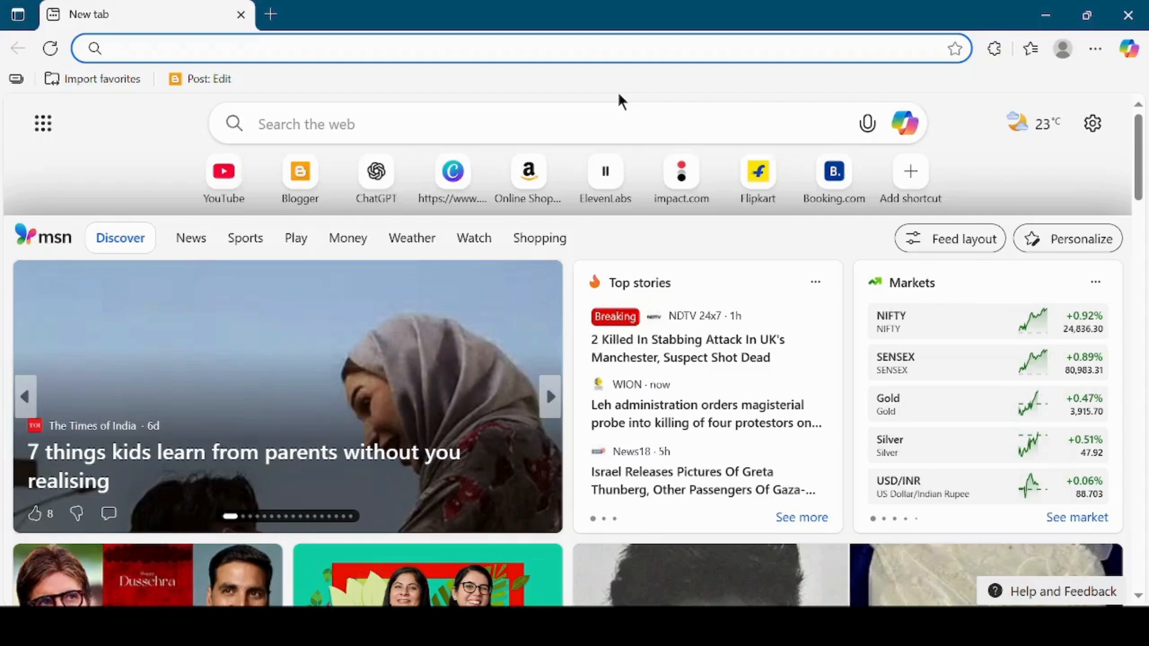
- Go to google.com, search for "gemini" and open the Google Gemini site
{"action": "type", "text": "google.com"}
{"action": "key", "text": "Return"}
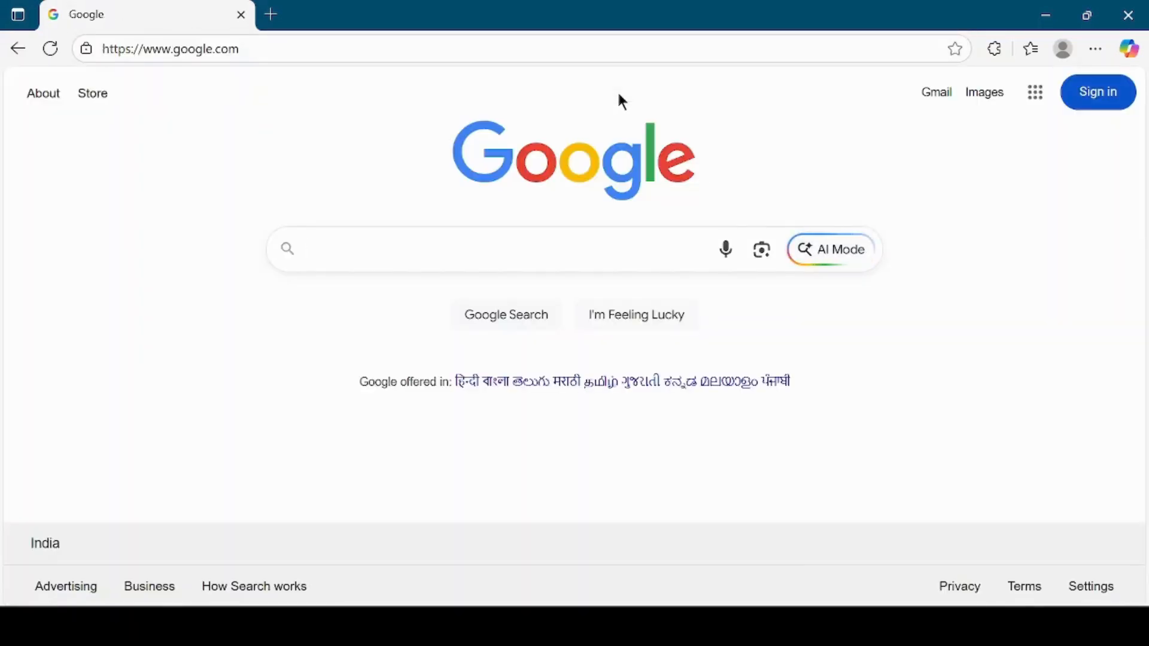
{"action": "type", "text": "g"}
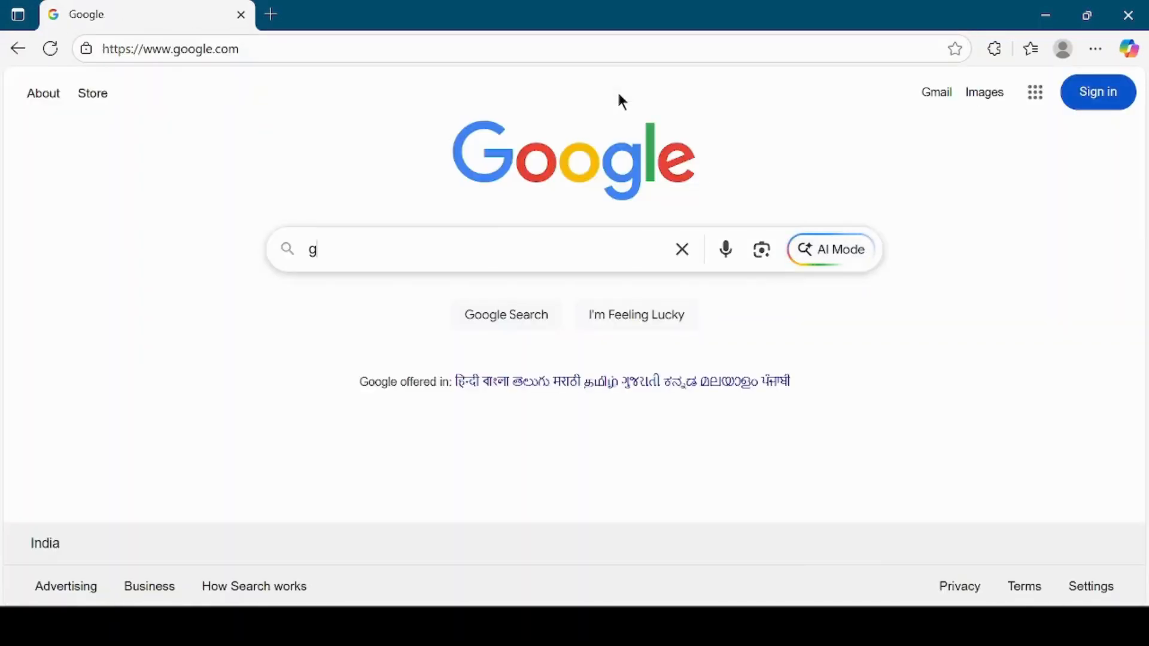
{"action": "type", "text": "emini"}
{"action": "key", "text": "Return"}
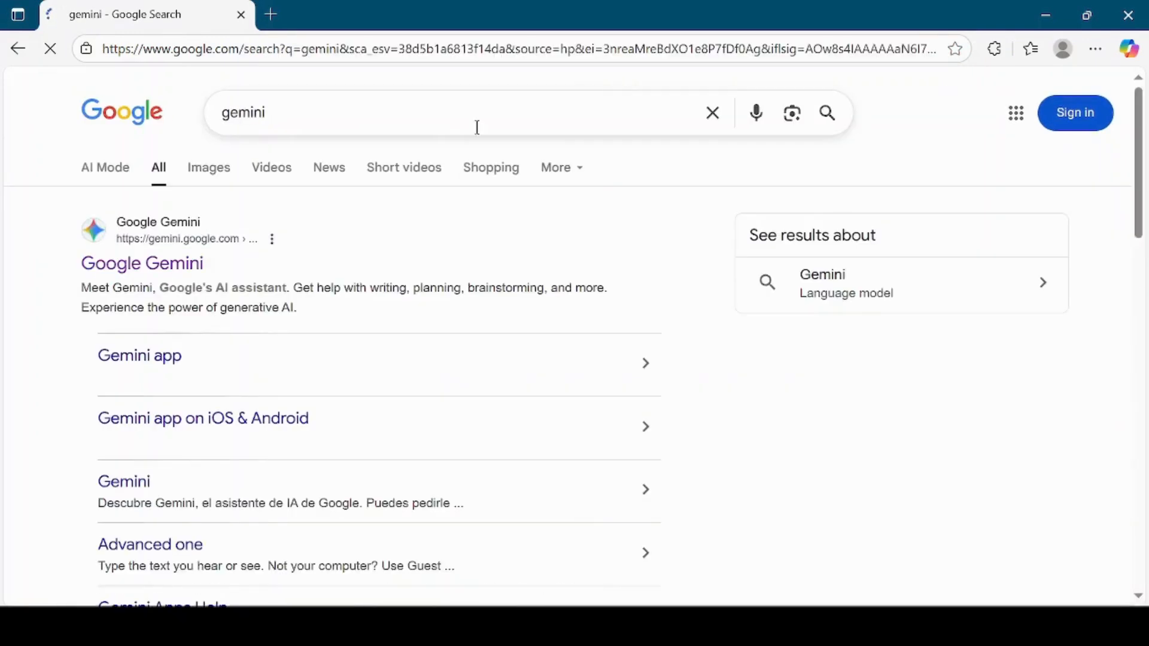
{"action": "left_click", "coordinate": [184, 274]}
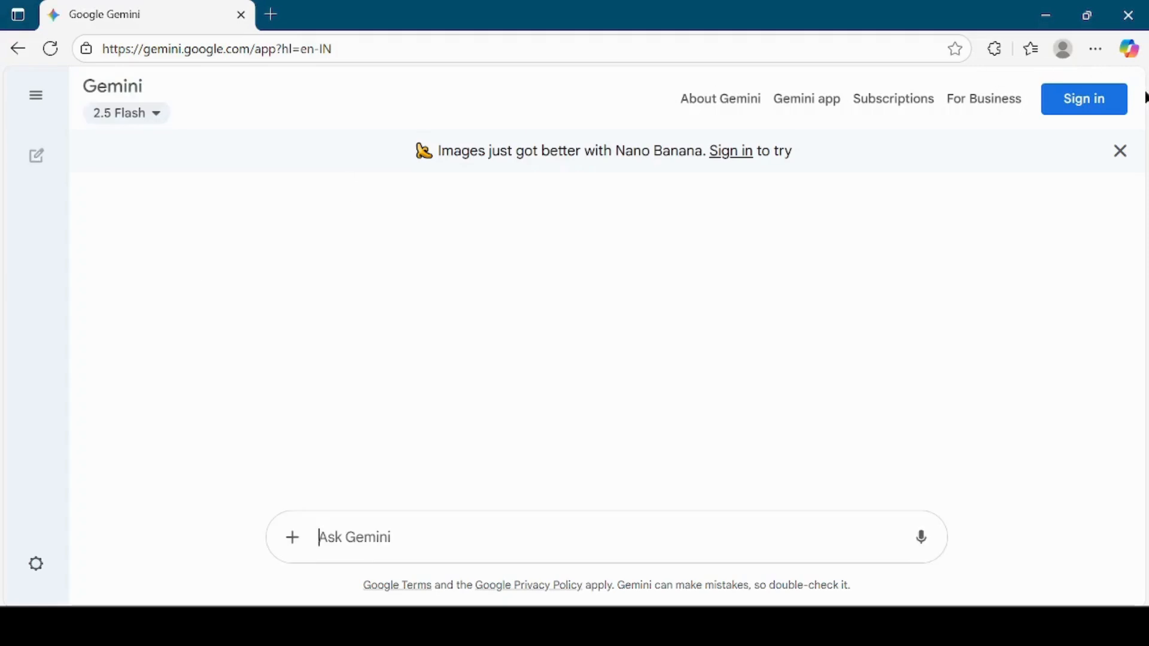
- Sign in to Gemini with the Google account, submitting the account password
{"action": "left_click", "coordinate": [1087, 100]}
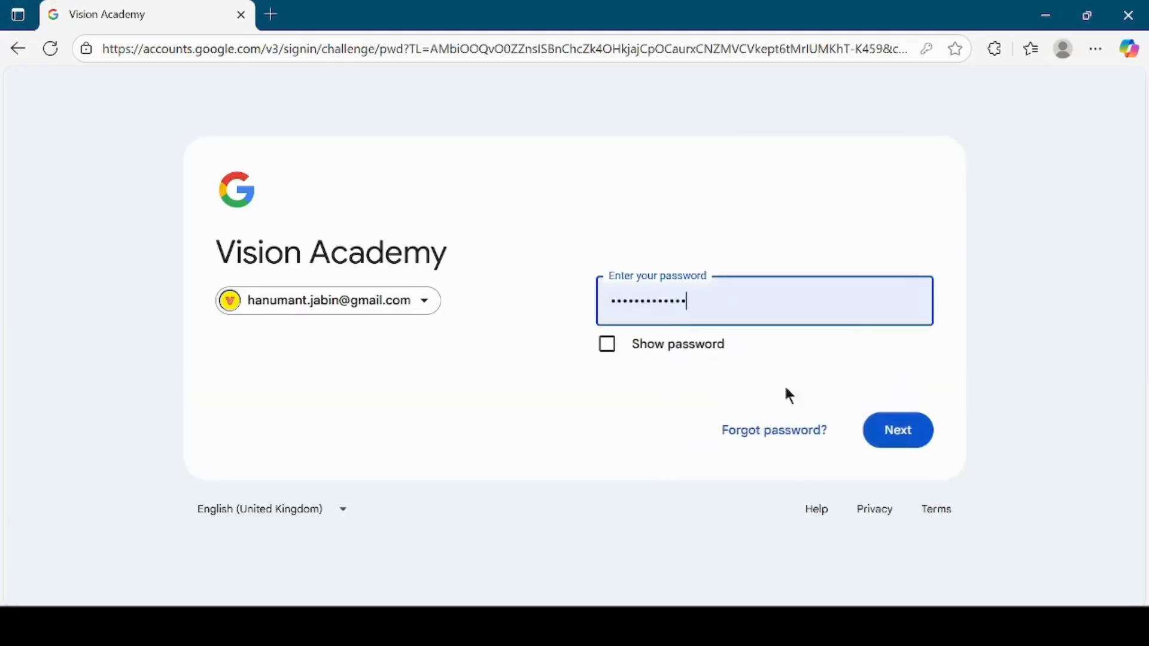
{"action": "left_click", "coordinate": [901, 431]}
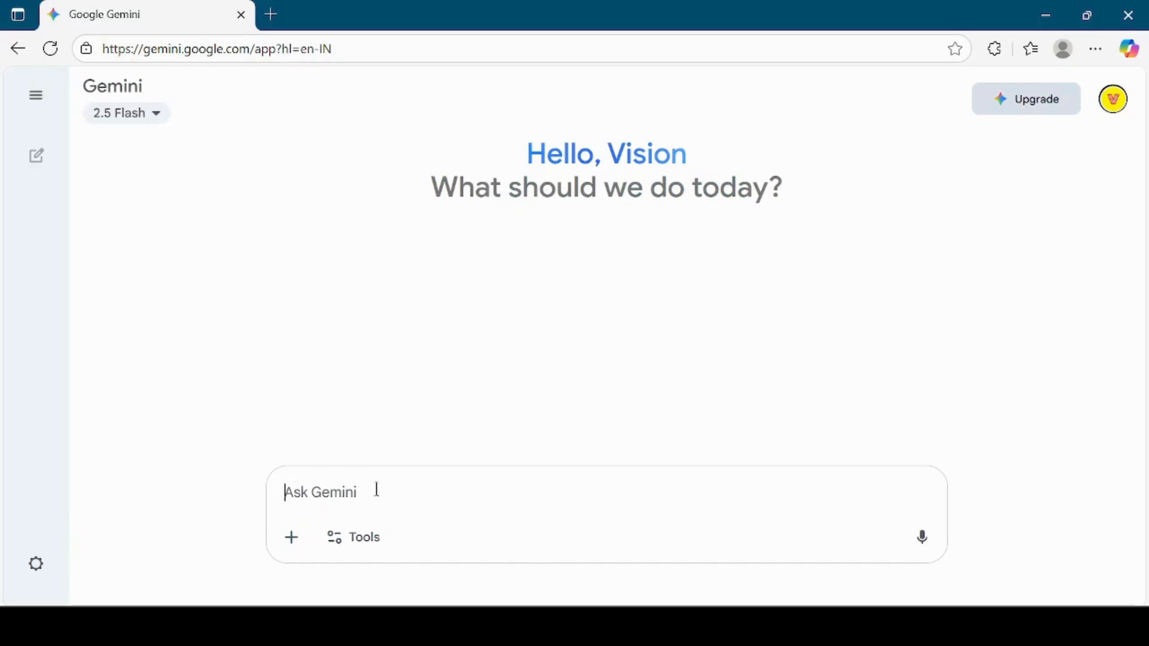
- Ask for a YouTube thumbnail prompt with a shocked young man at left, sample thumbnails at right and the text 'WOW! EASY THUMBNAILS'
{"action": "type", "text": "Give me a prompt to generate a YouTube video thumbnail featuring a young man with a shocked expression on the left-hand side, sample thumbnail images on the right-hand side, and the text 'WOW! EASY THUMBNAILS'."}
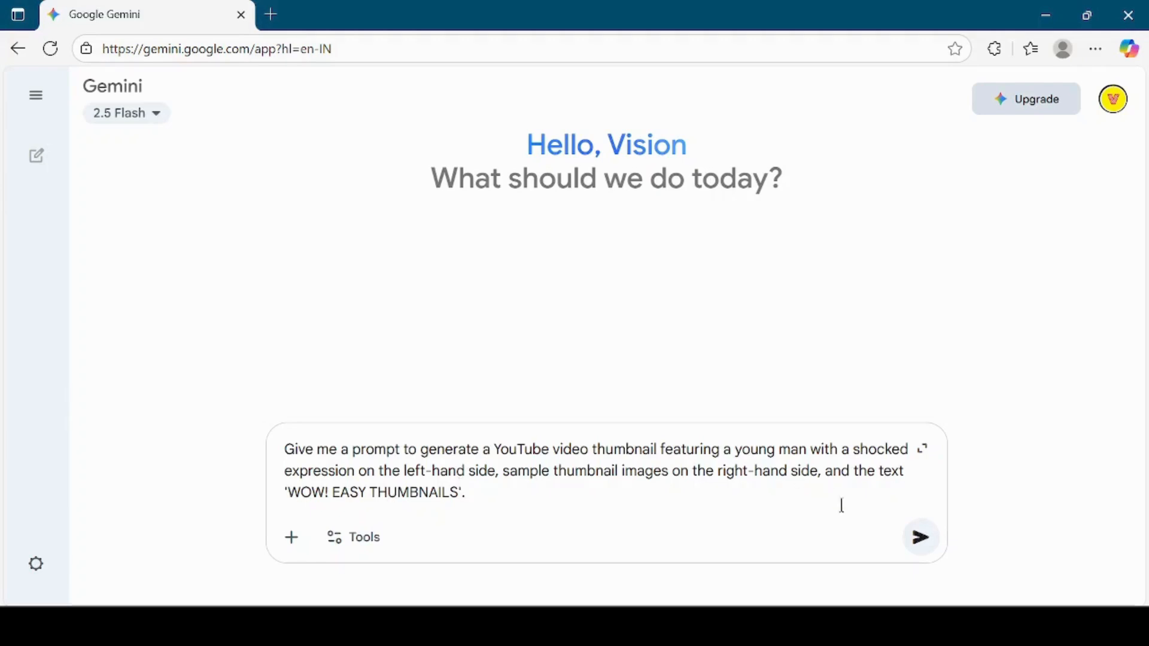
{"action": "left_click", "coordinate": [924, 544]}
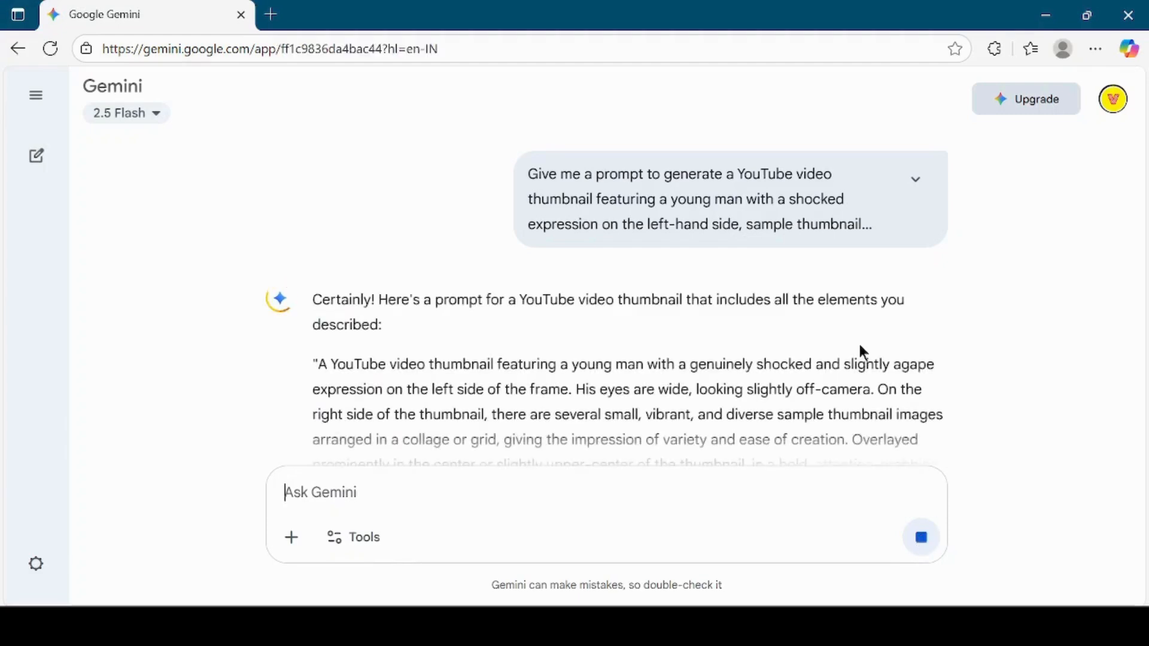
- Copy the full thumbnail prompt from Gemini's reply and paste it into the chat message field
{"action": "scroll", "coordinate": [859, 344], "scroll_direction": "down", "scroll_amount": 2}
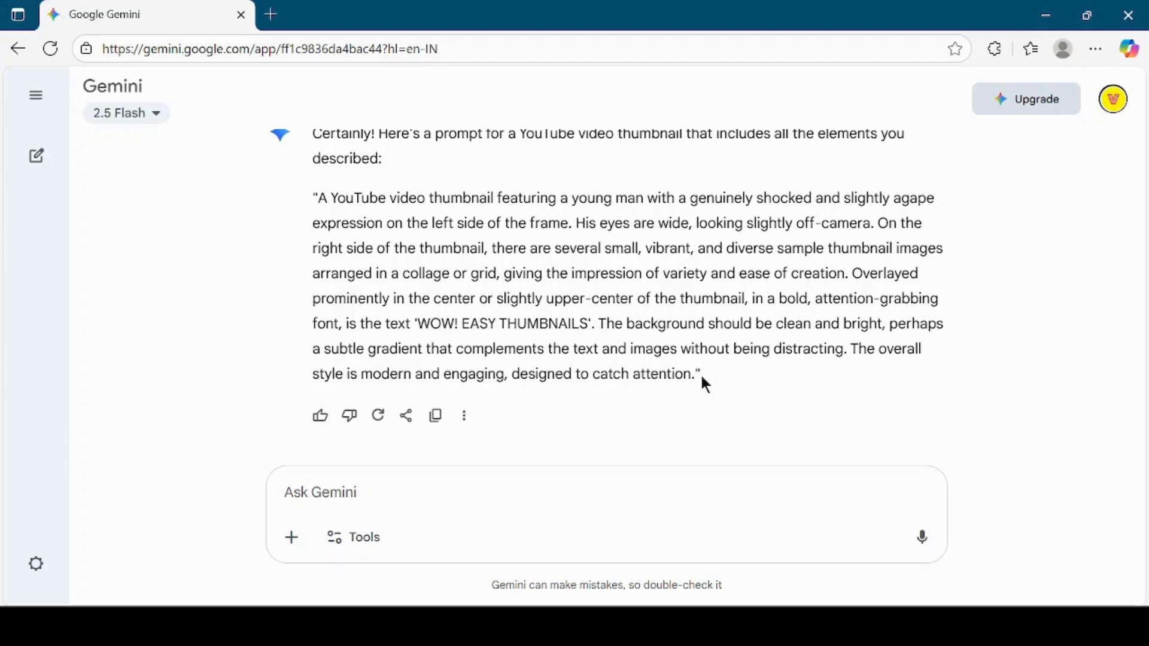
{"action": "left_click_drag", "start_coordinate": [702, 377], "coordinate": [318, 202]}
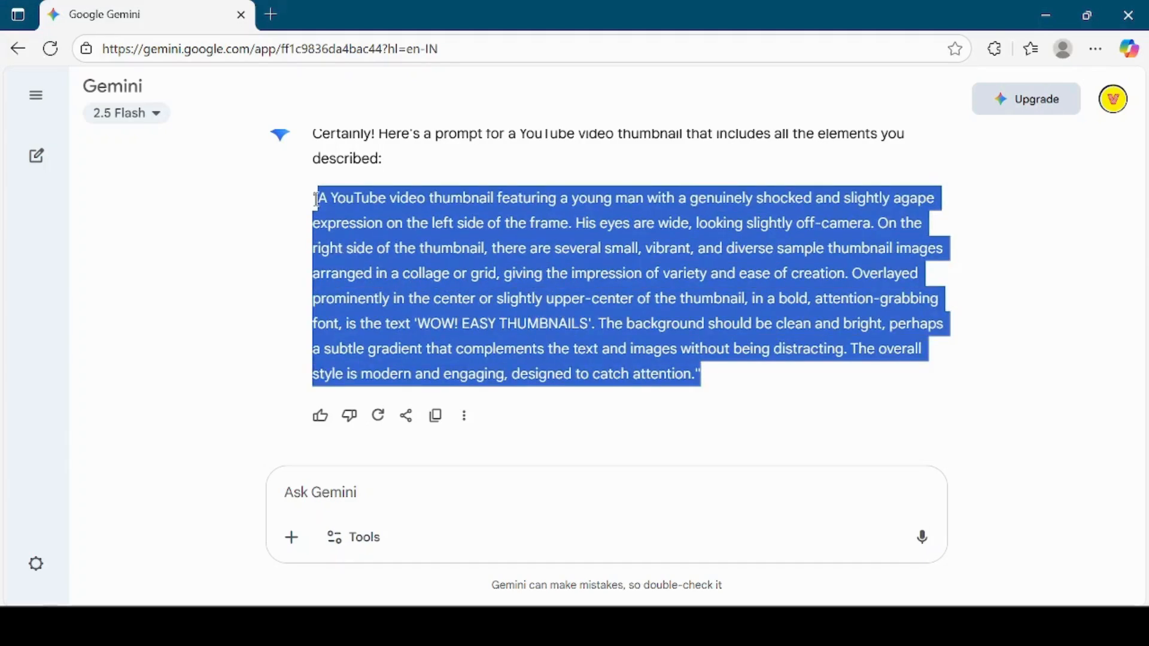
{"action": "right_click", "coordinate": [457, 231]}
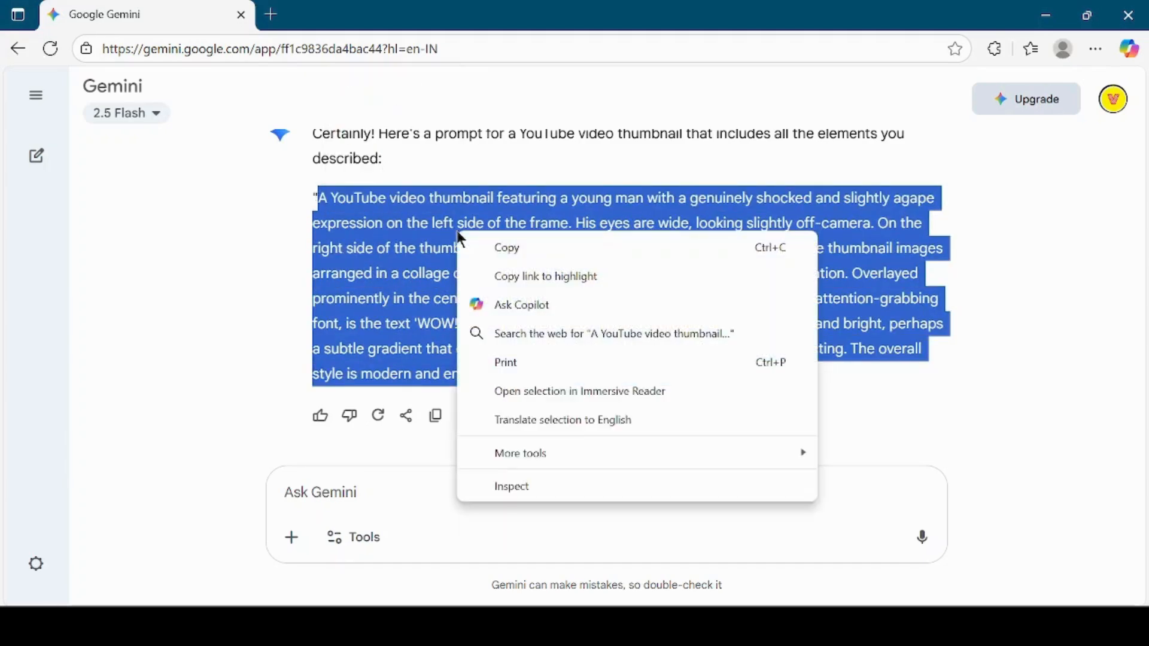
{"action": "left_click", "coordinate": [523, 249]}
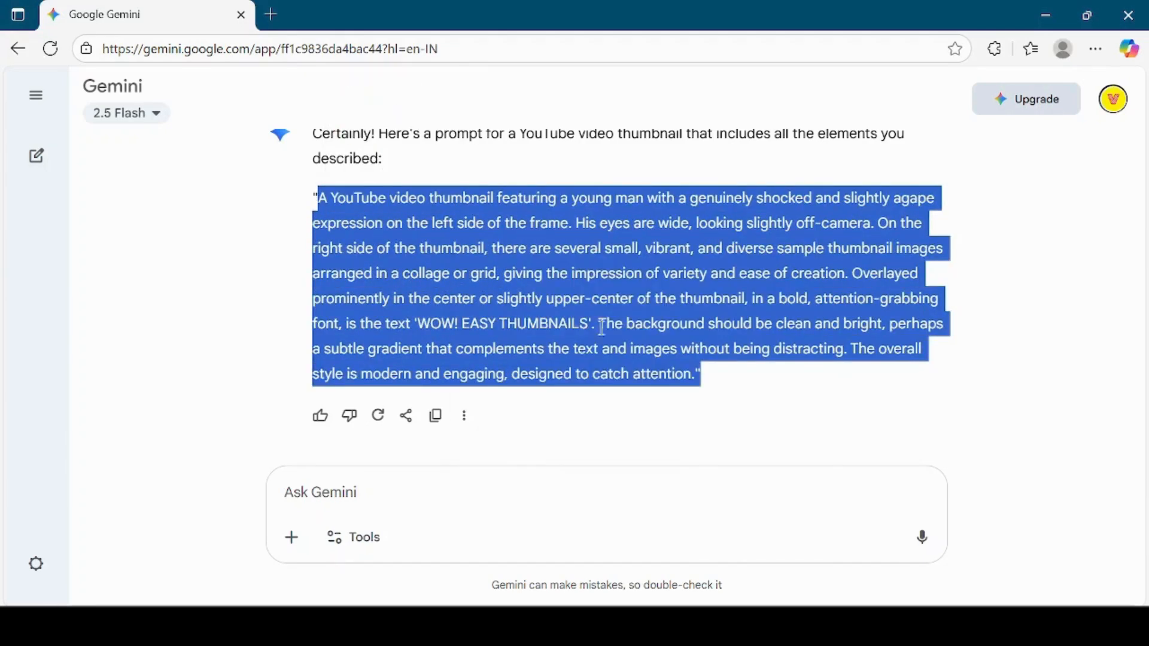
{"action": "left_click", "coordinate": [457, 485]}
{"action": "right_click", "coordinate": [457, 486]}
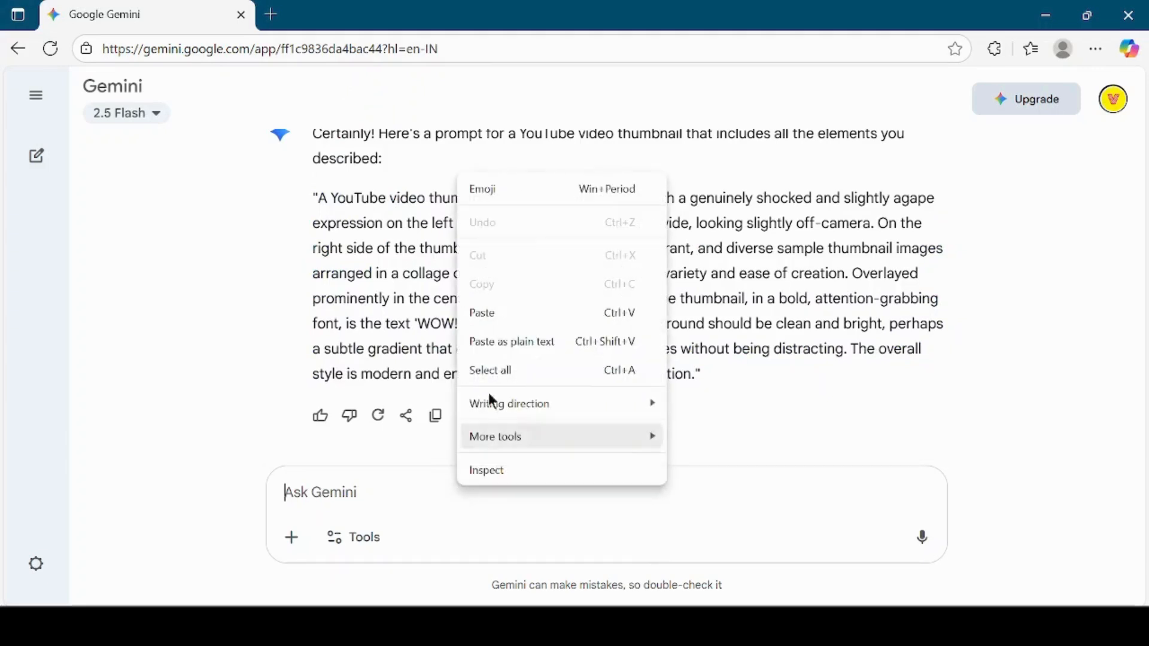
{"action": "left_click", "coordinate": [533, 312]}
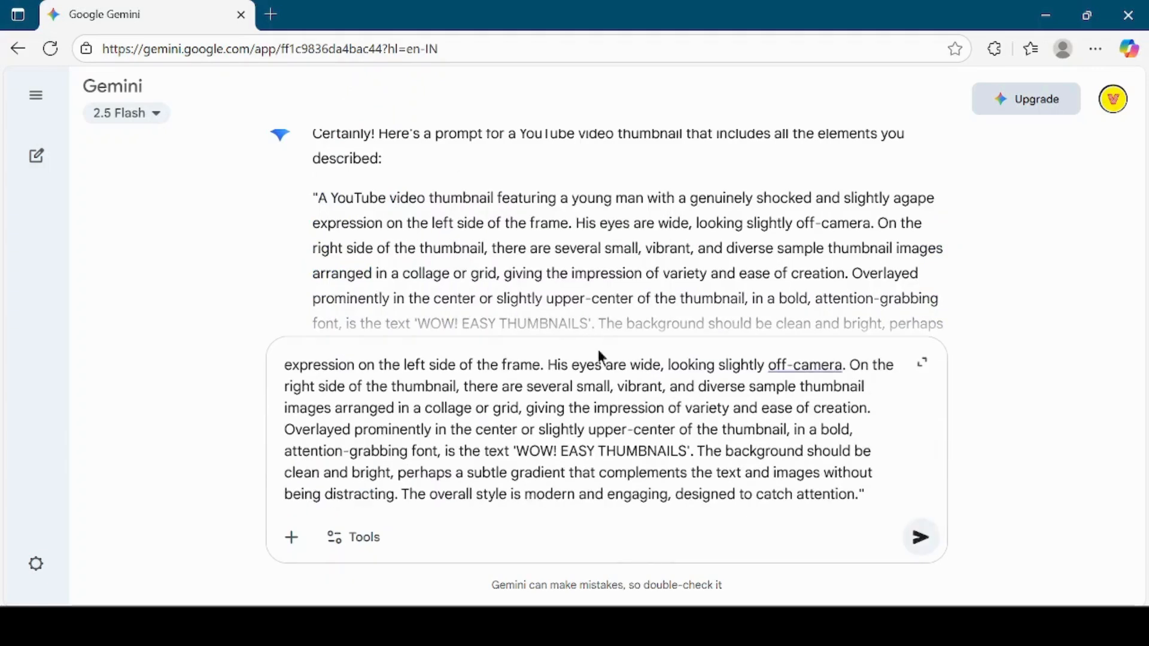
- Generate the thumbnail from the pasted prompt with the Create images tool and download the full-size image
{"action": "left_click", "coordinate": [359, 538]}
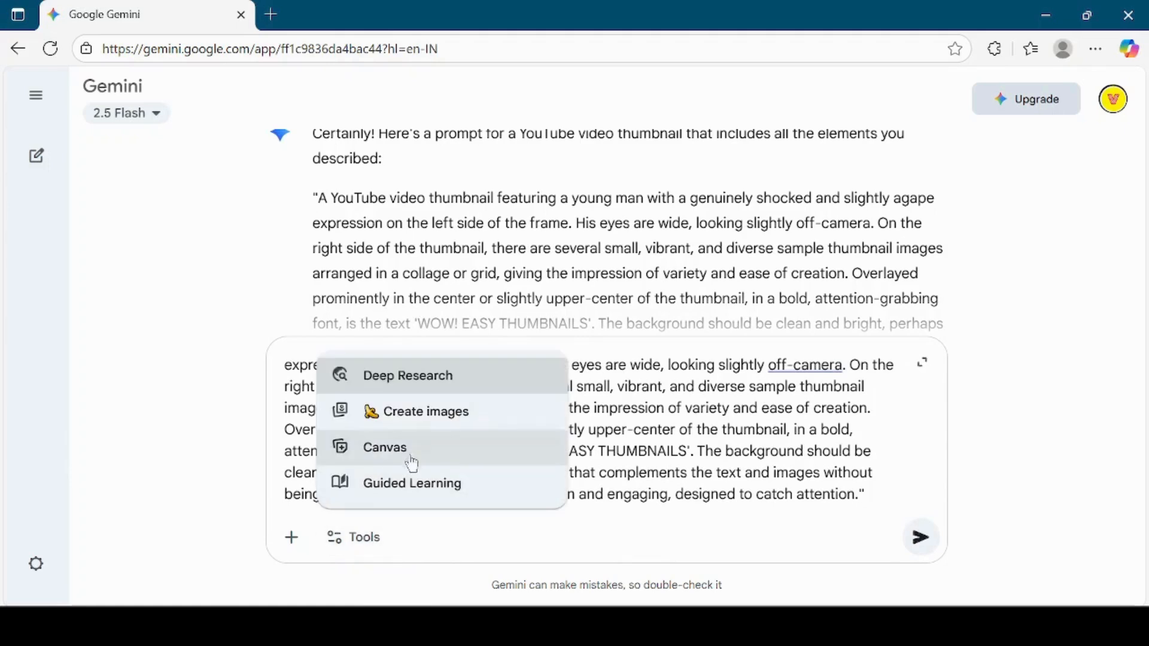
{"action": "left_click", "coordinate": [441, 419]}
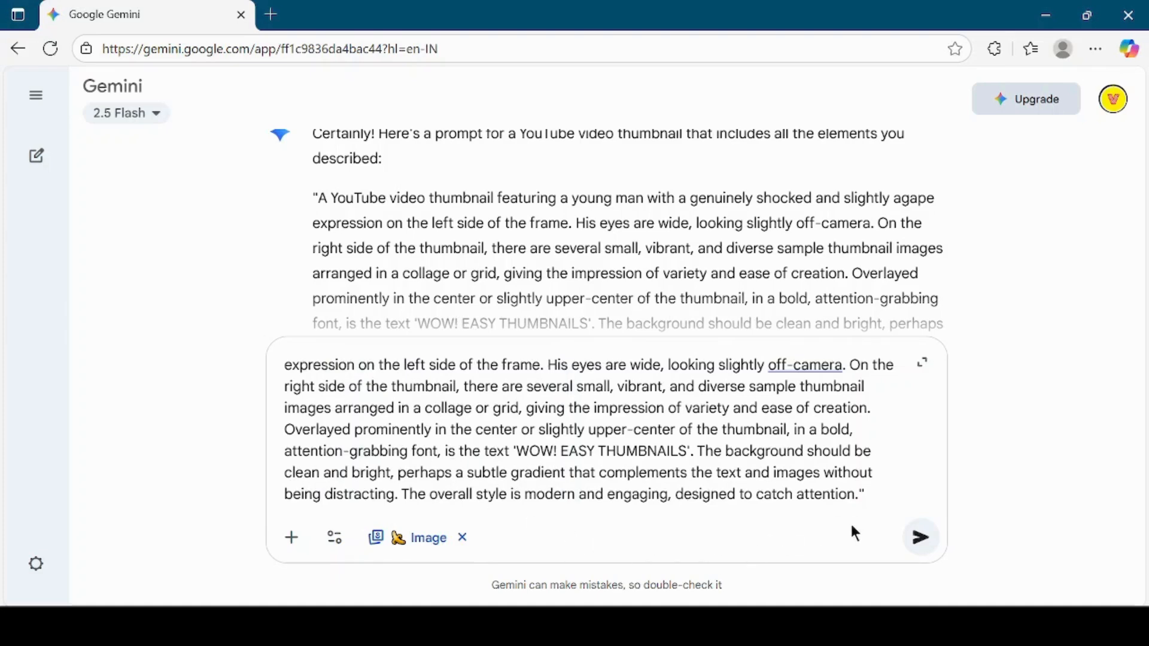
{"action": "left_click", "coordinate": [923, 541]}
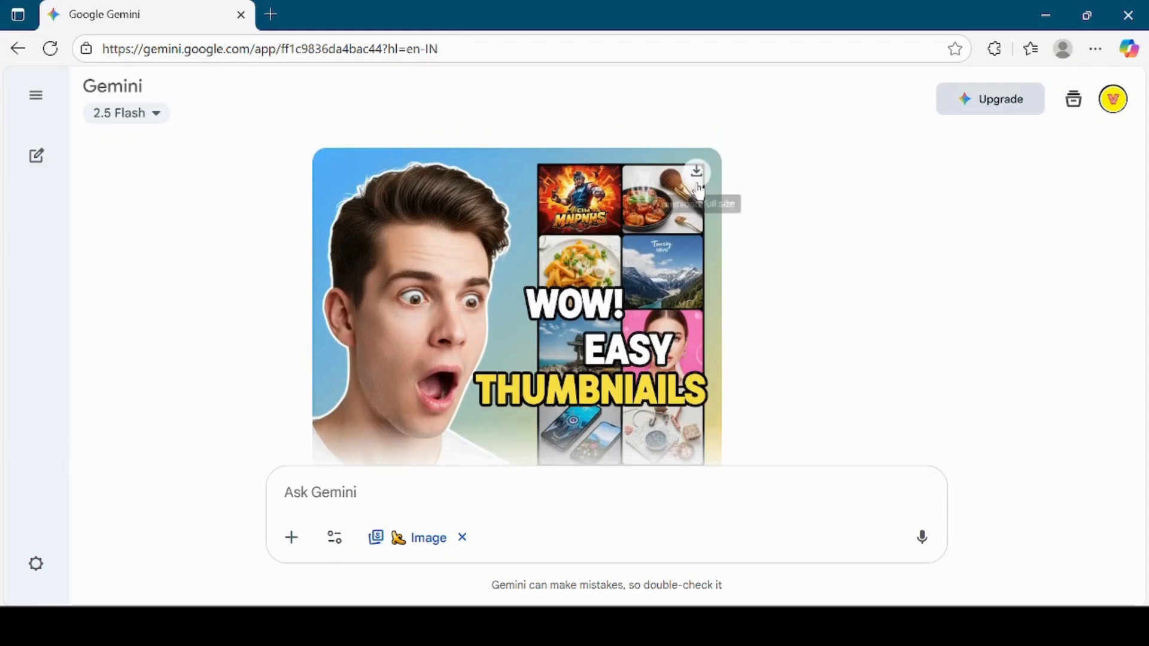
{"action": "left_click", "coordinate": [697, 174]}
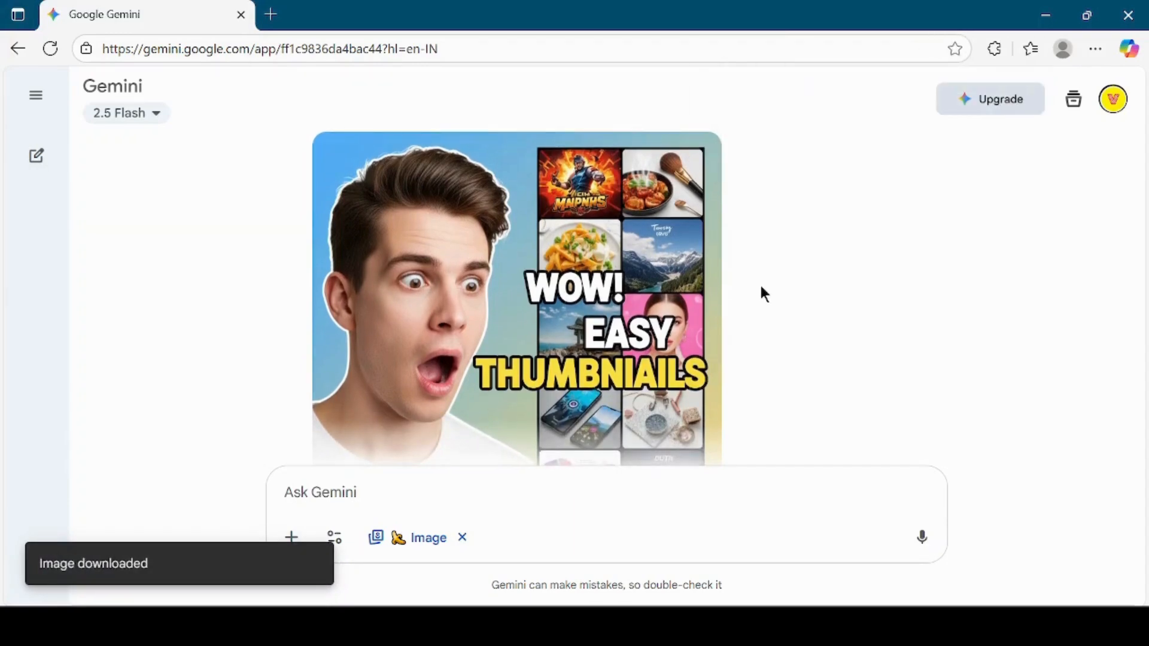
- Search Google for "expand image free ai" in a new tab and open Pixelcut's Uncrop & AI Expand Images page
{"action": "left_click", "coordinate": [276, 18]}
{"action": "type", "text": "g"}
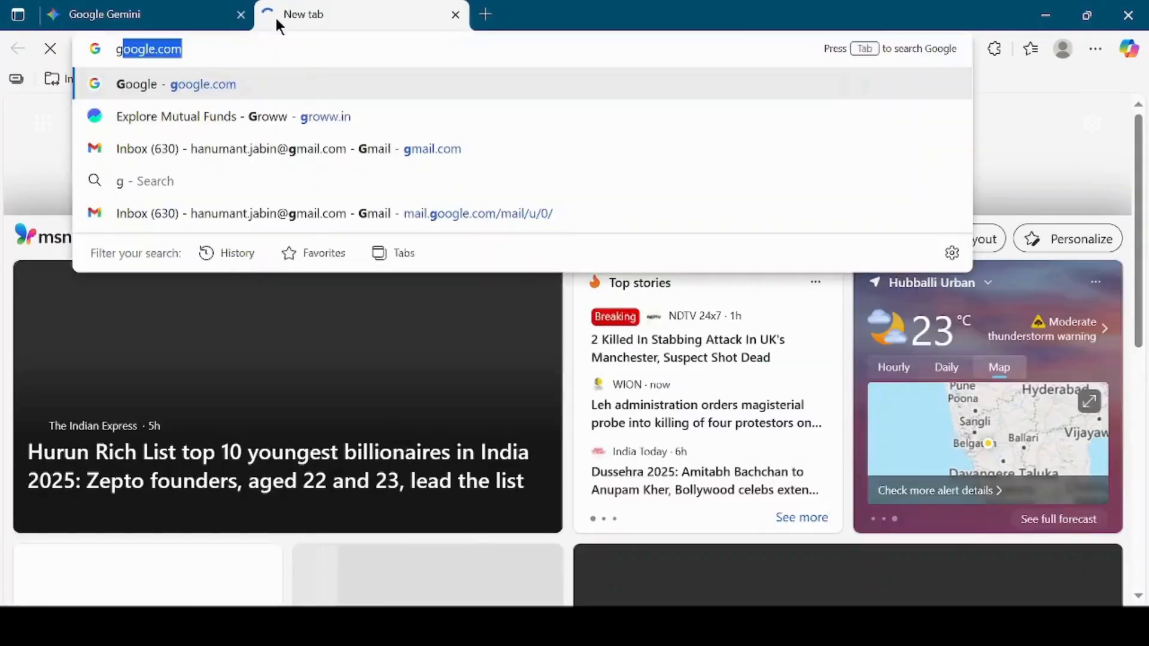
{"action": "key", "text": "Return"}
{"action": "type", "text": "ex"}
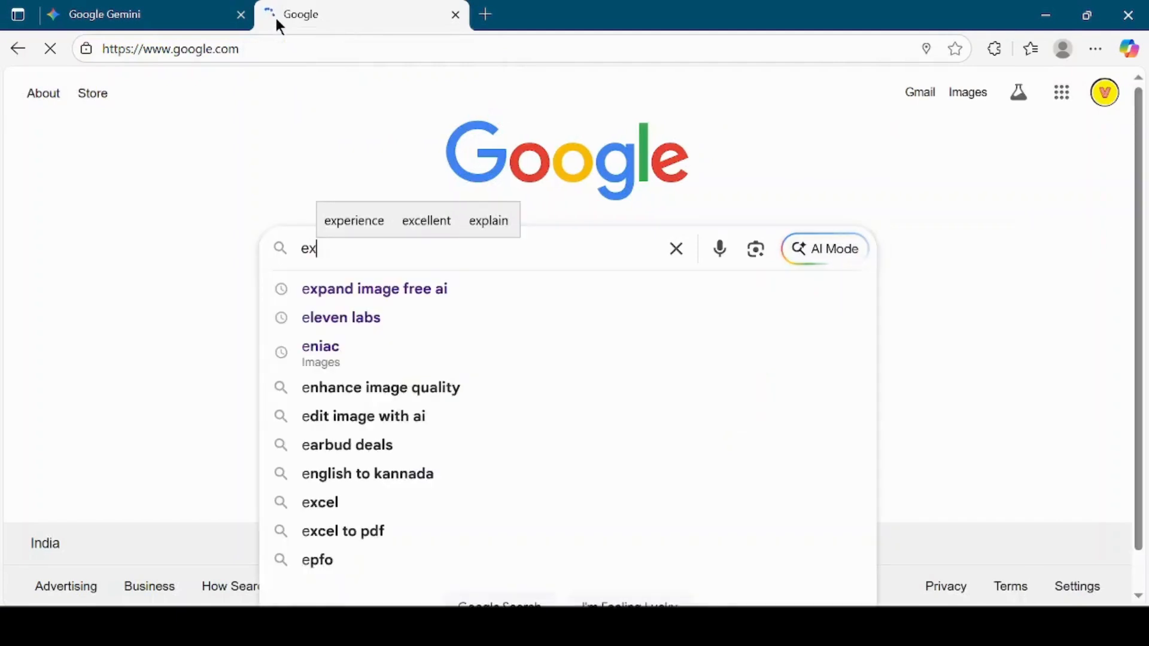
{"action": "type", "text": "p"}
{"action": "key", "text": "Down"}
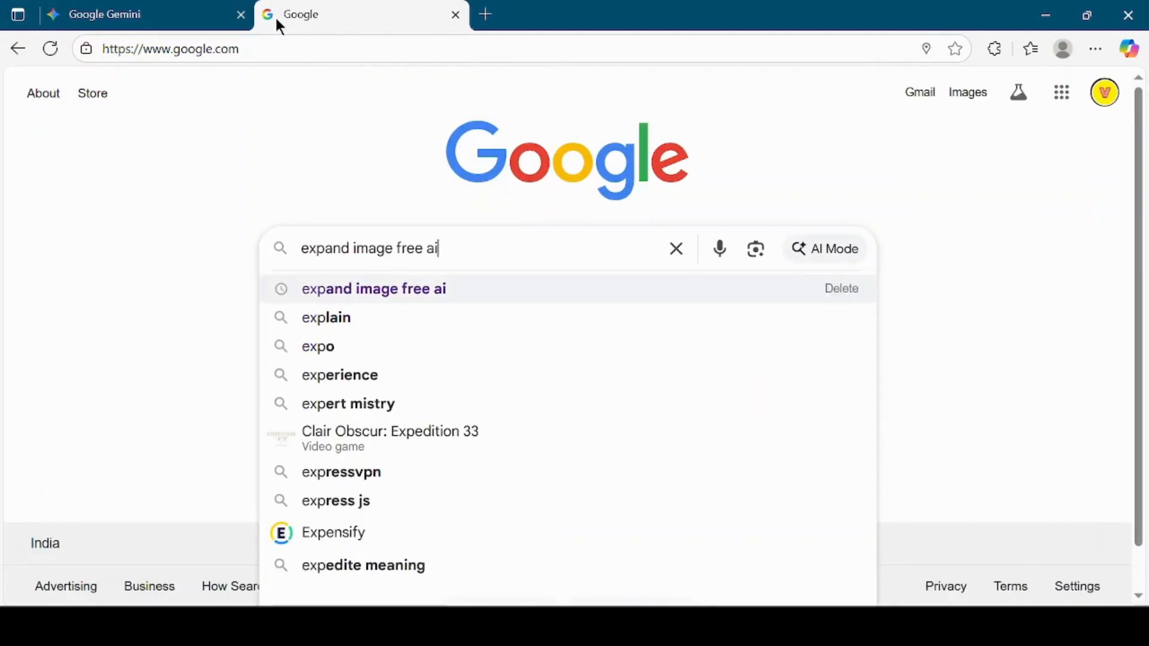
{"action": "key", "text": "Return"}
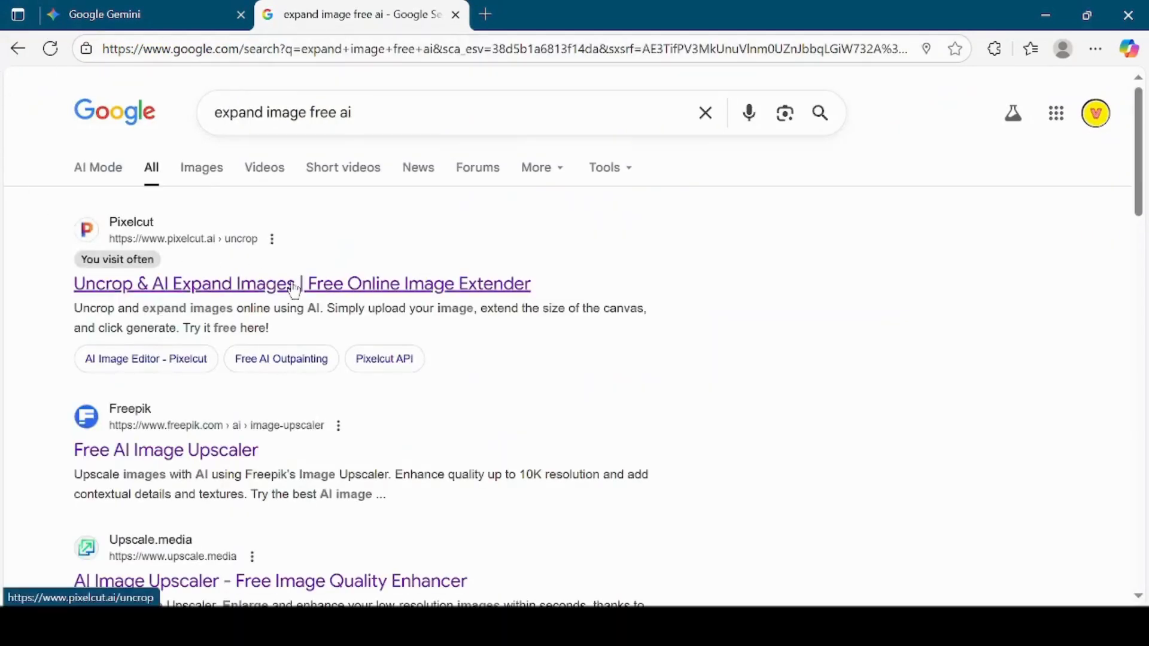
{"action": "left_click", "coordinate": [295, 287]}
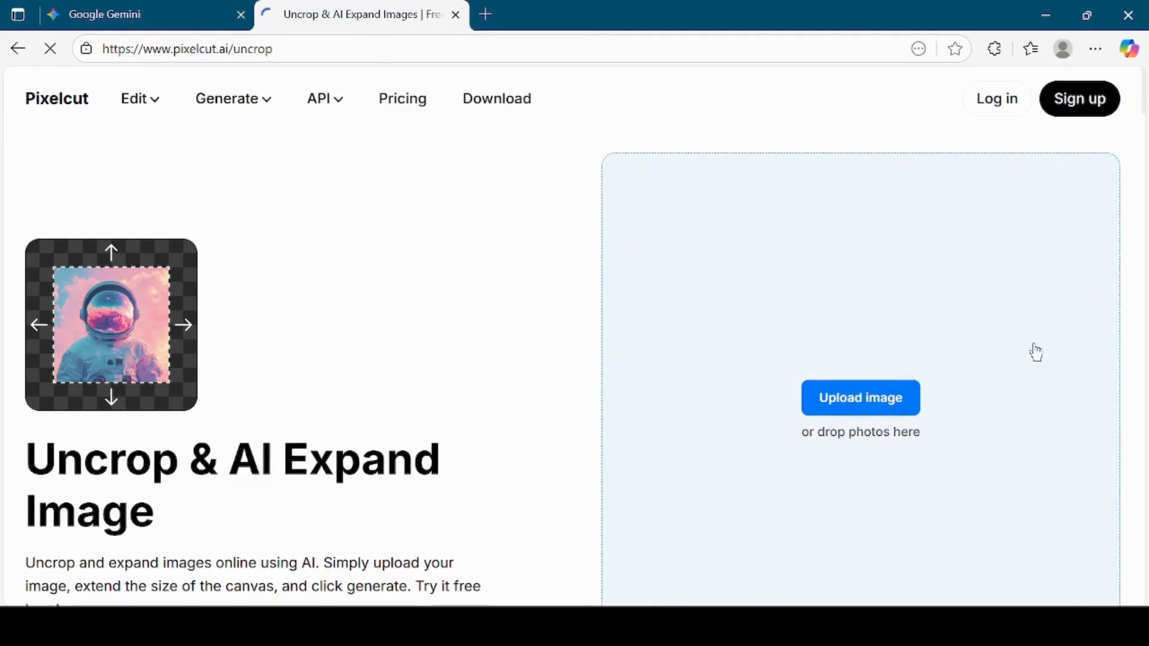
- Upload the downloaded thumbnail to Pixelcut and generate an expanded version with a 16:9 aspect ratio
{"action": "left_click_drag", "start_coordinate": [828, 124], "coordinate": [812, 321]}
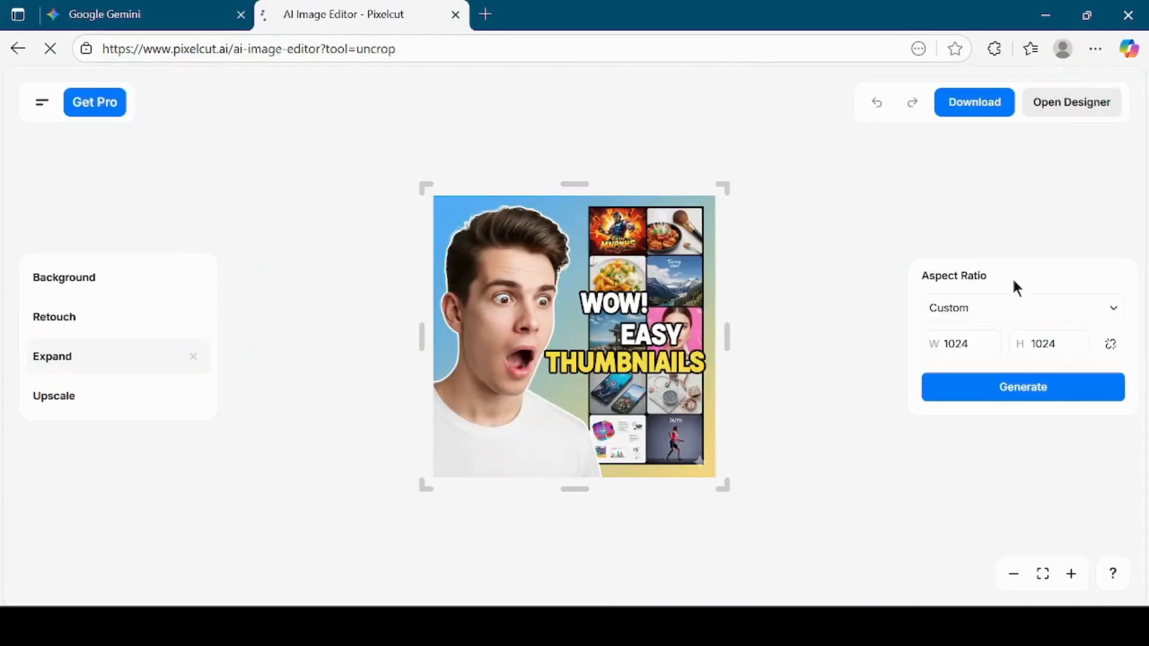
{"action": "left_click", "coordinate": [1092, 304]}
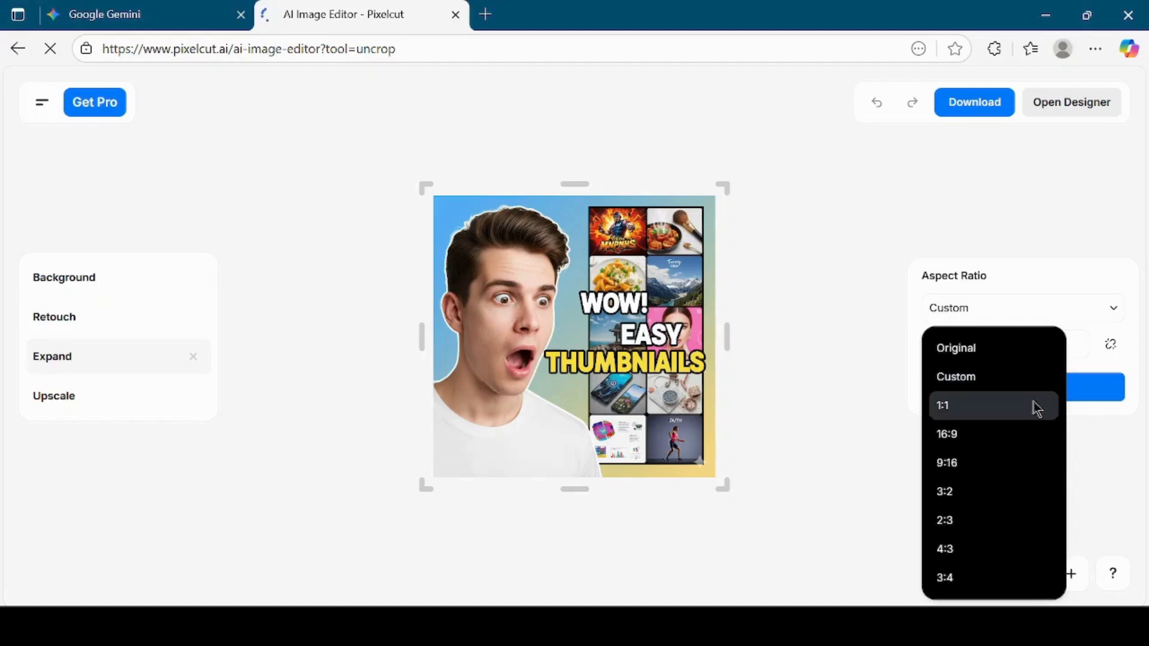
{"action": "left_click", "coordinate": [972, 443]}
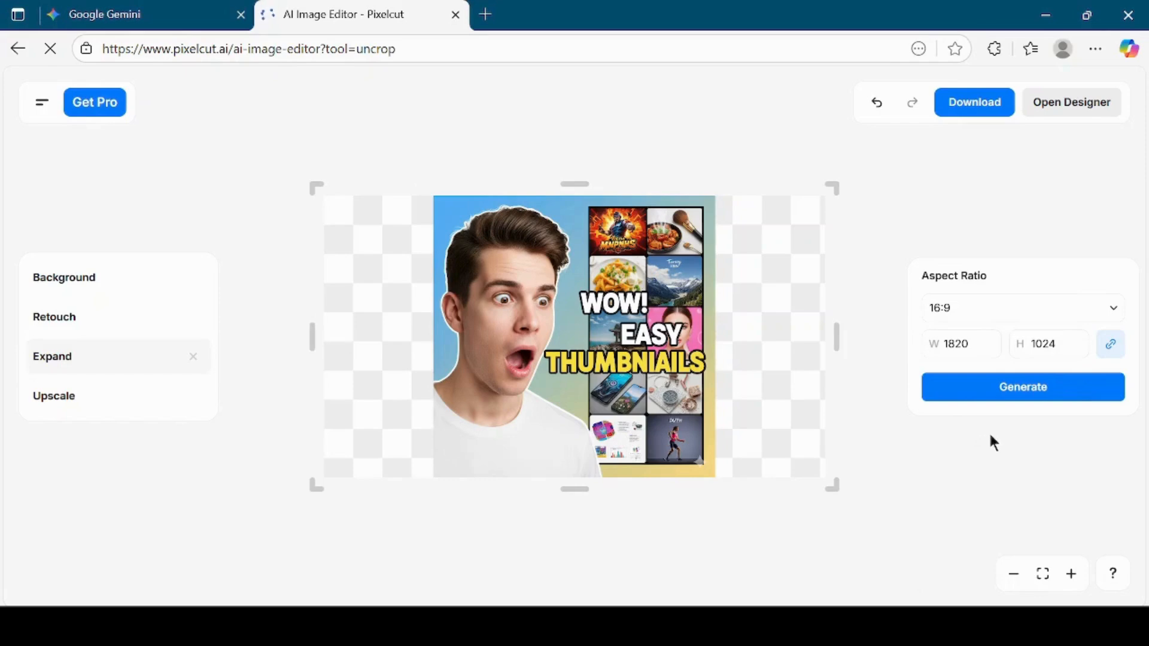
{"action": "left_click", "coordinate": [1031, 399]}
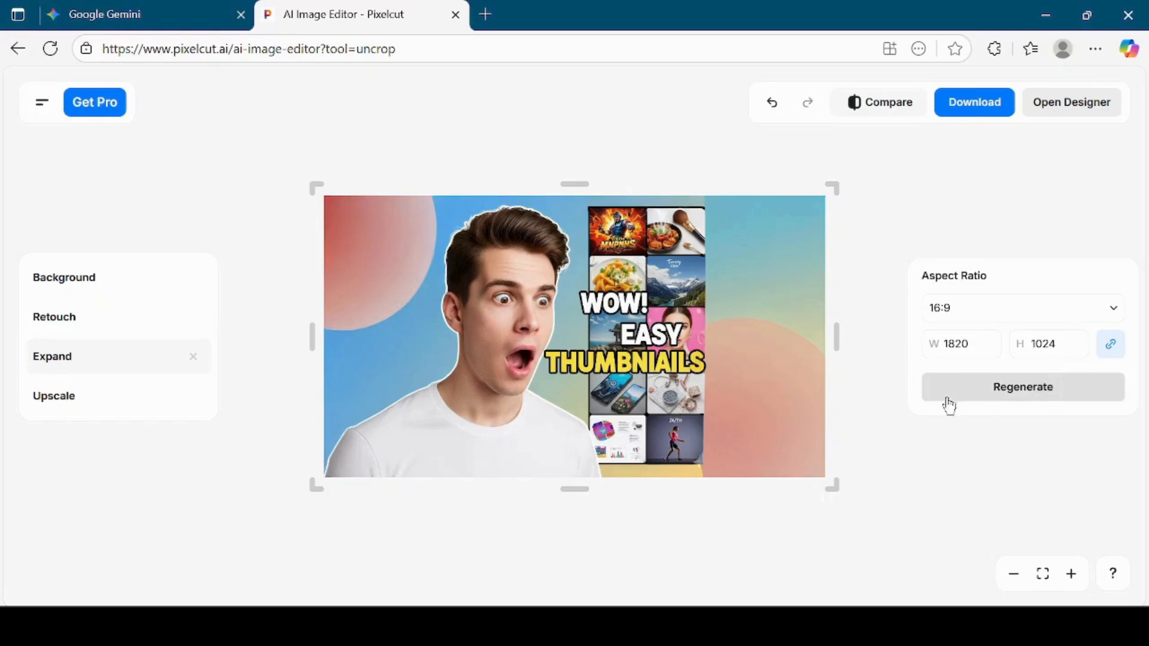
- Download the expanded 16:9 thumbnail from Pixelcut and dismiss the downloads list
{"action": "left_click", "coordinate": [982, 108]}
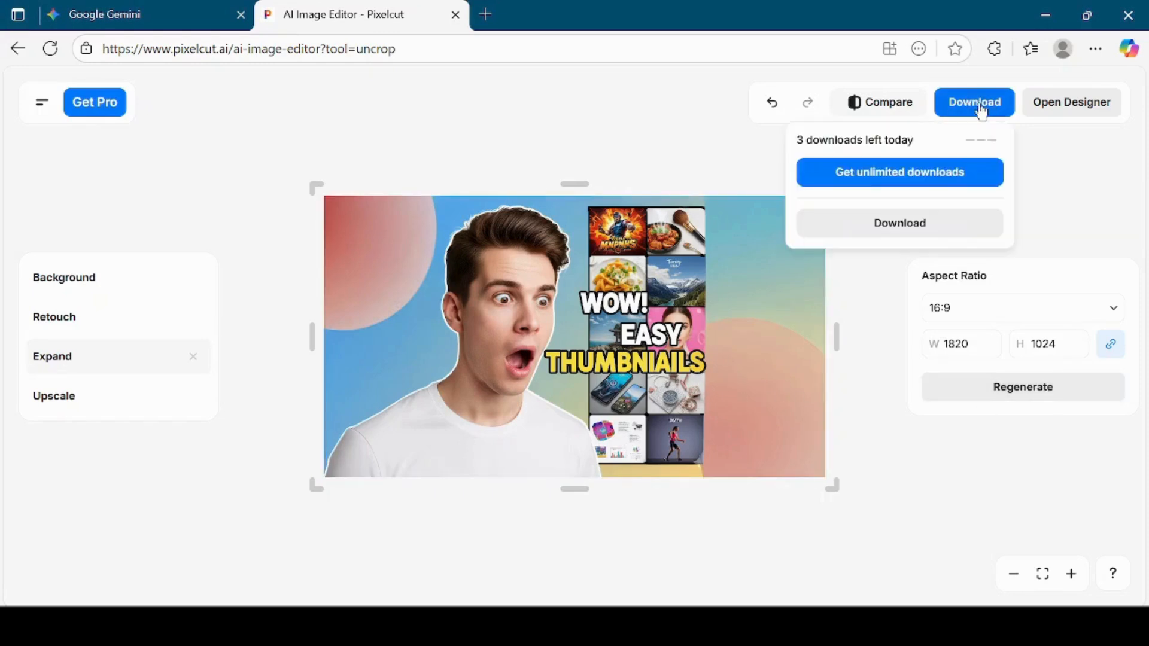
{"action": "left_click", "coordinate": [917, 224]}
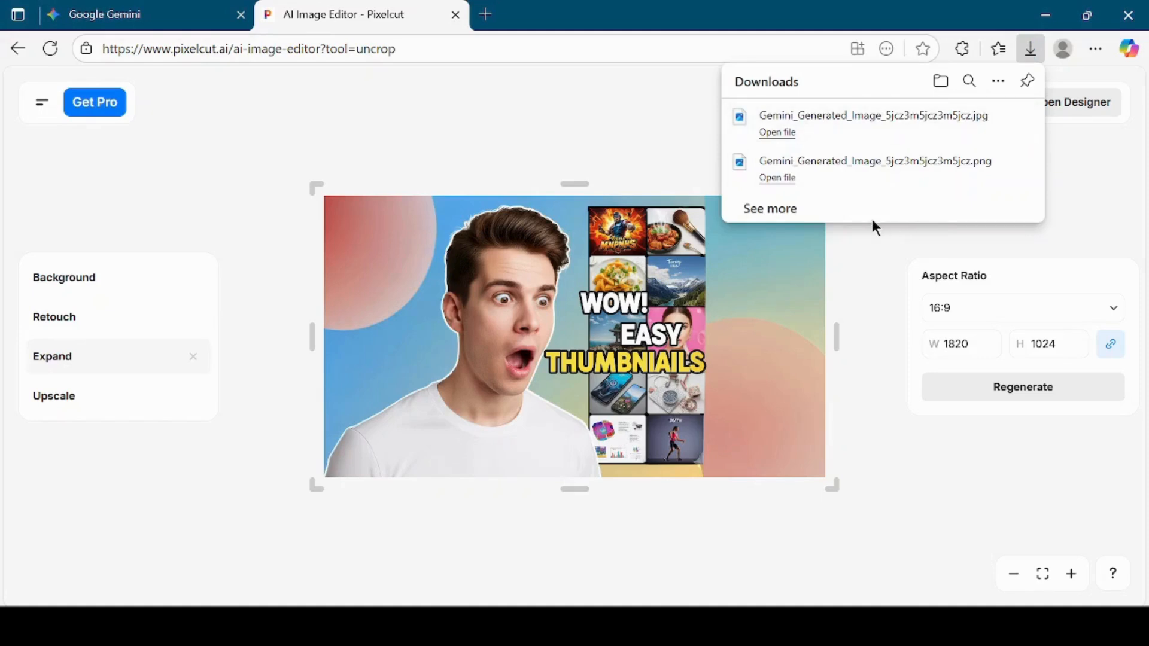
{"action": "left_click", "coordinate": [648, 135]}
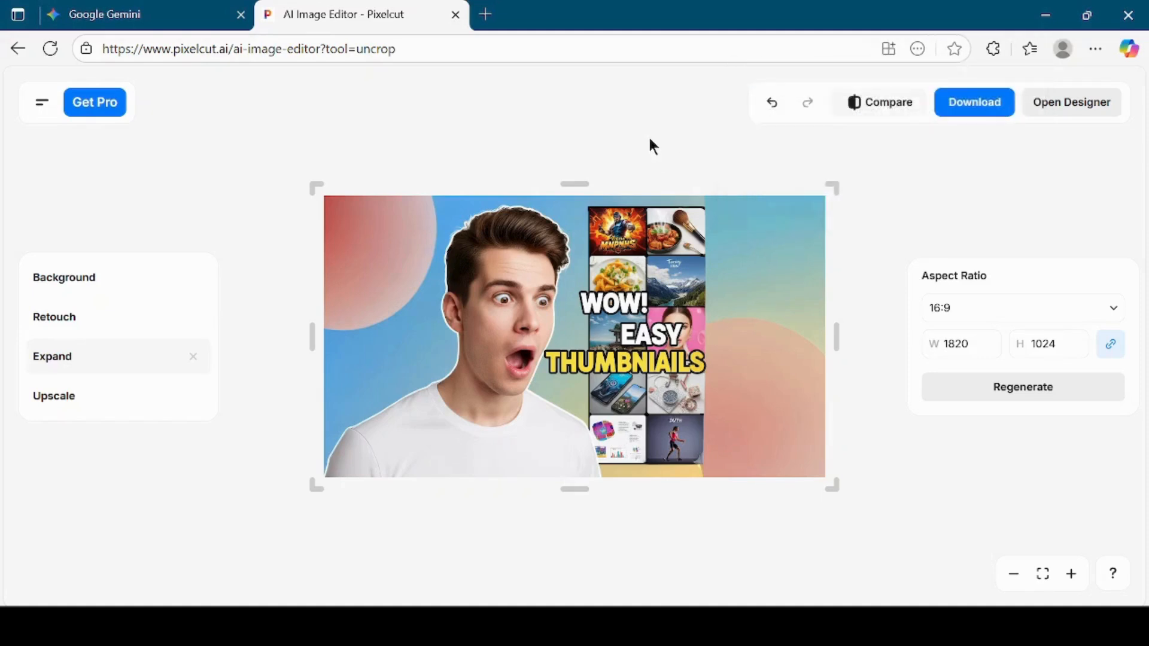
- Search Google for "imgupscaler" in a new tab and open the AI Image Upscaler site
{"action": "left_click", "coordinate": [487, 16]}
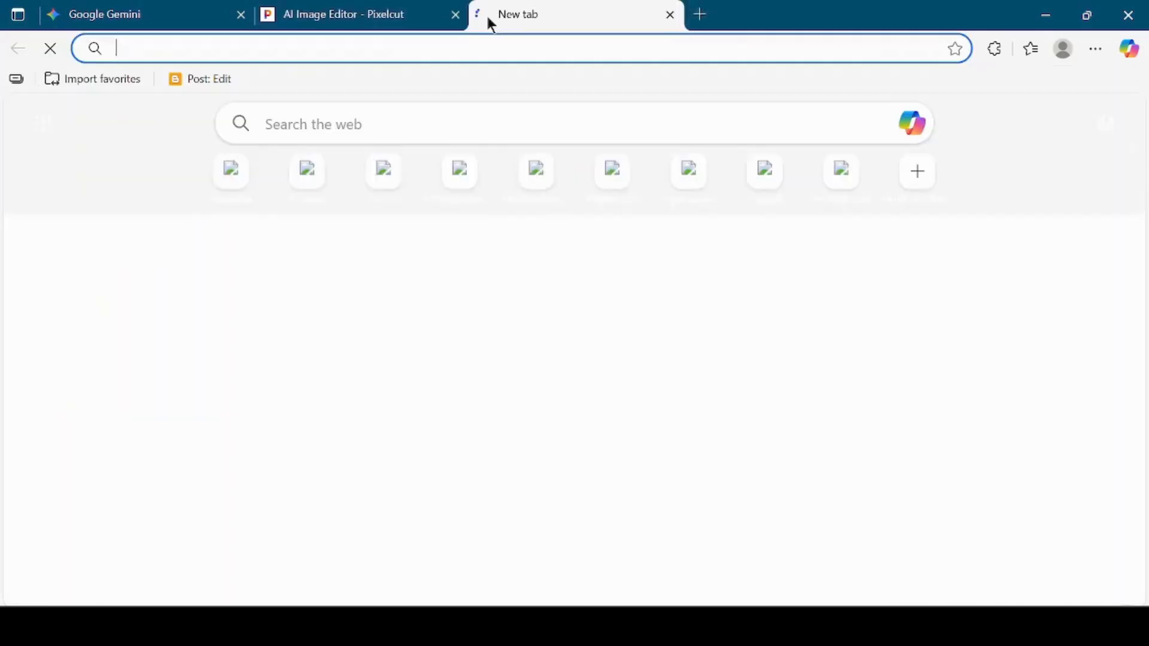
{"action": "type", "text": "g"}
{"action": "key", "text": "Return"}
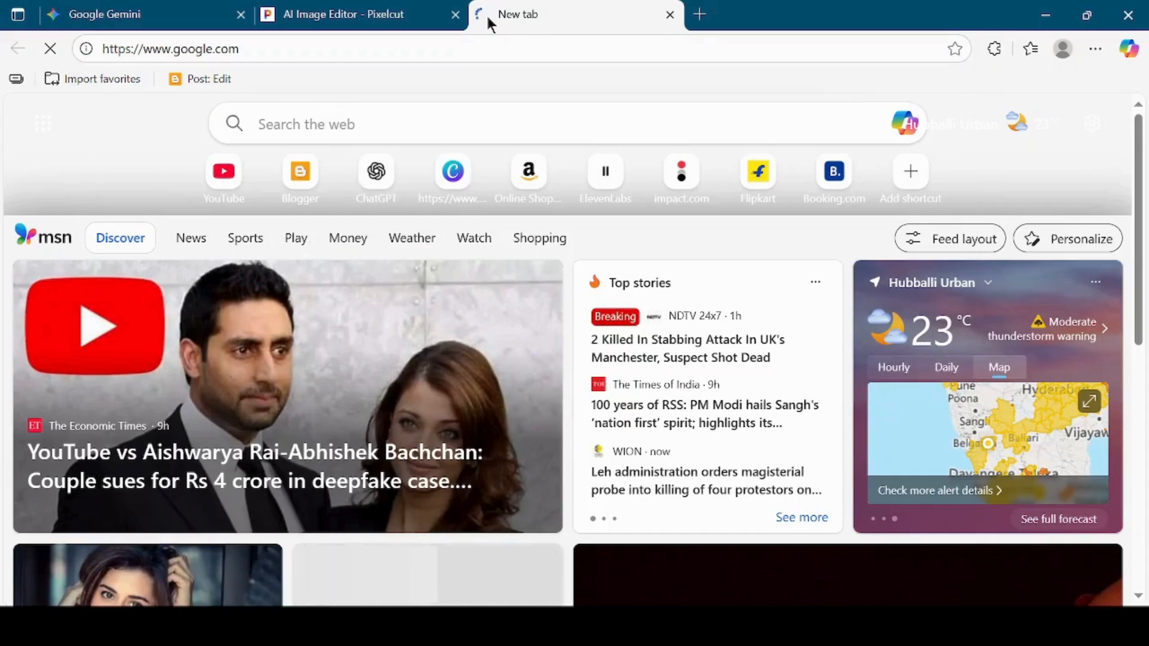
{"action": "type", "text": "img"}
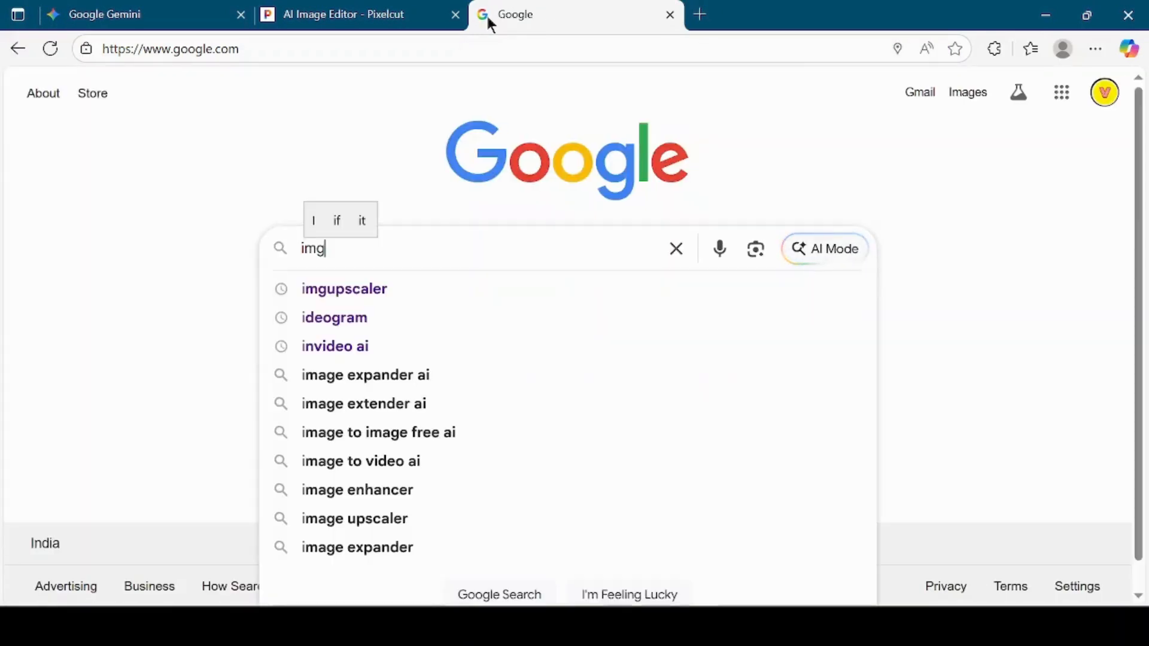
{"action": "key", "text": "Down"}
{"action": "key", "text": "Return"}
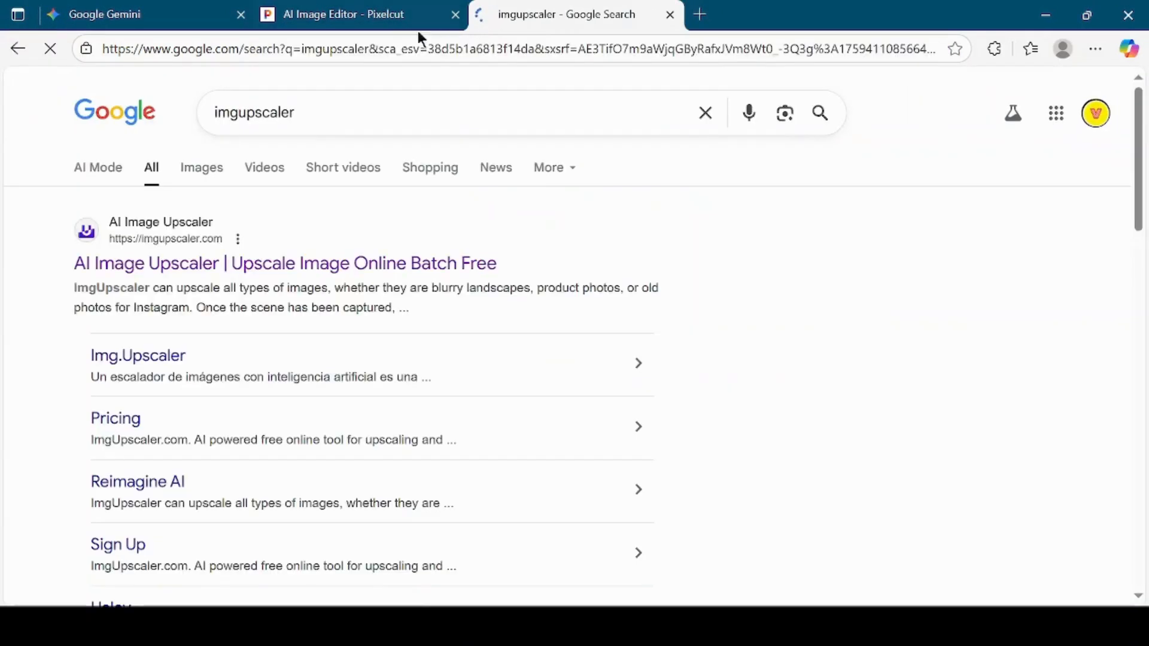
{"action": "left_click", "coordinate": [290, 272]}
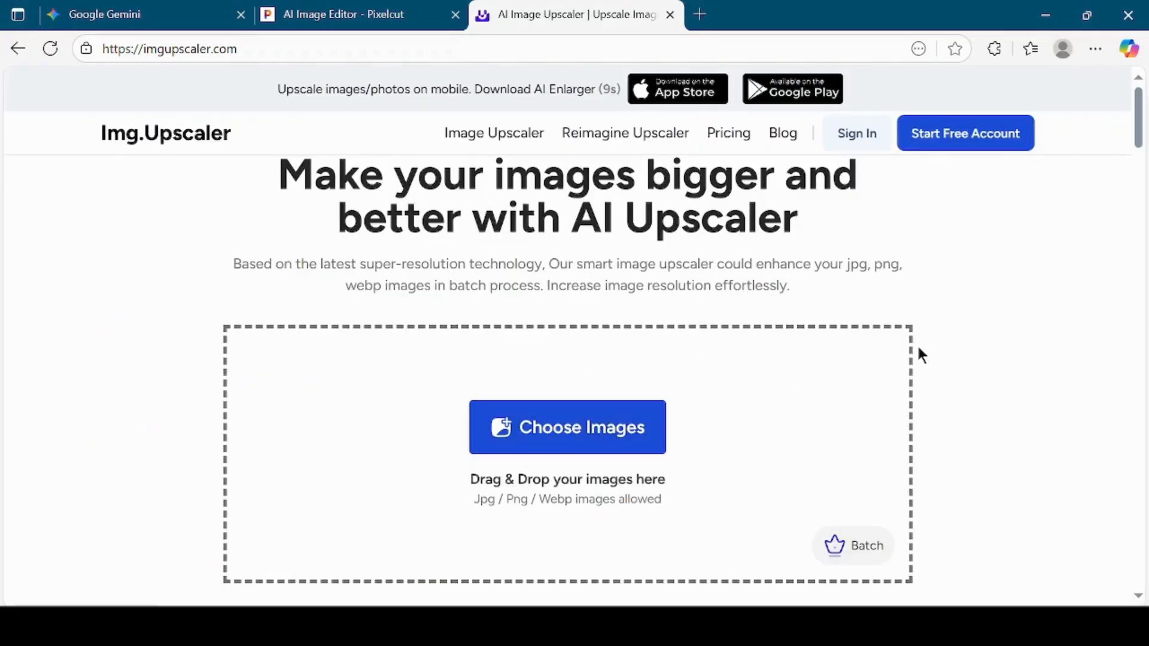
- Upload the expanded 16:9 JPG thumbnail from the recent downloads, upscale it at a 400% ratio and download the result
{"action": "key", "text": "ctrl+j"}
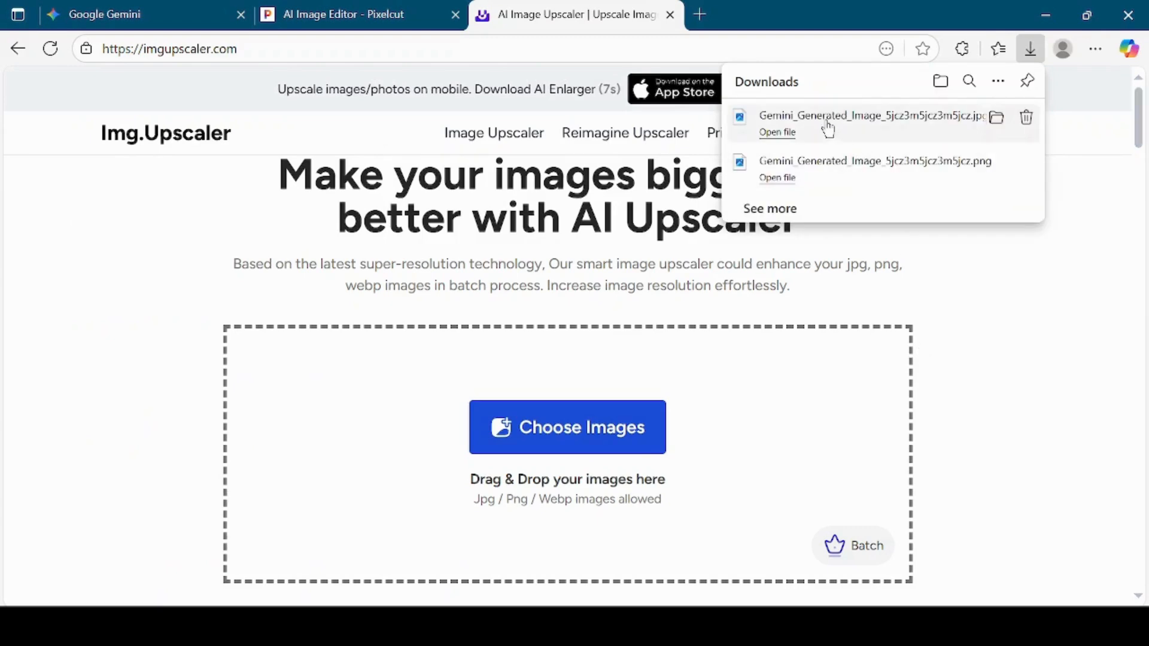
{"action": "left_click_drag", "start_coordinate": [828, 128], "coordinate": [662, 380]}
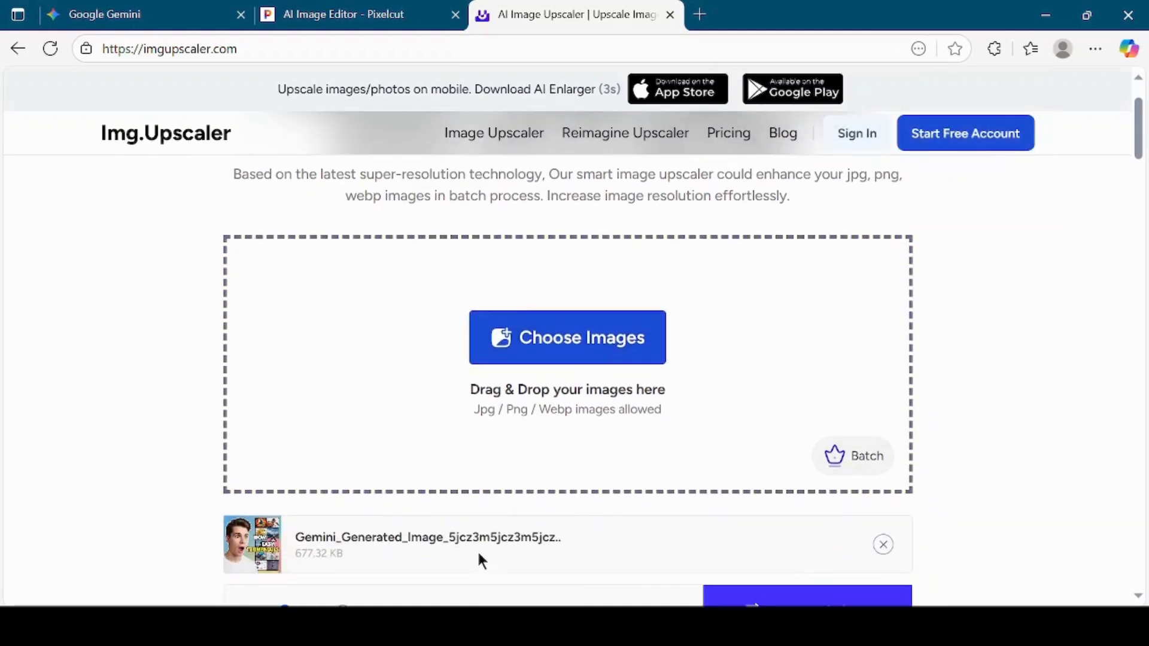
{"action": "scroll", "coordinate": [478, 561], "scroll_direction": "down", "scroll_amount": 2}
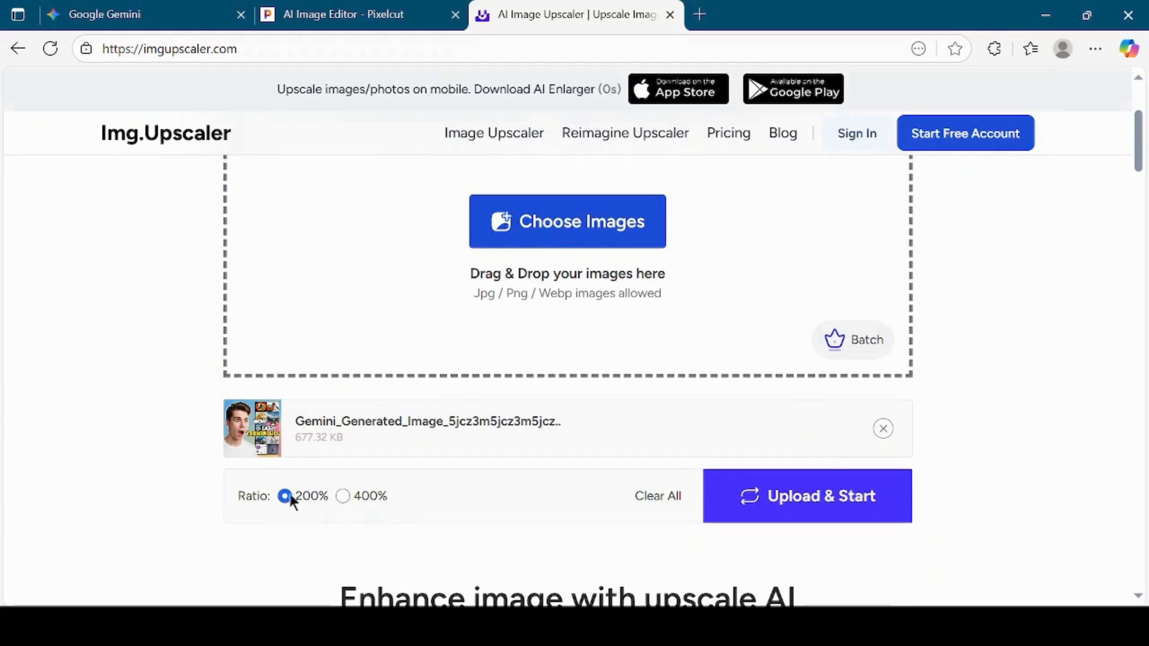
{"action": "left_click", "coordinate": [343, 496]}
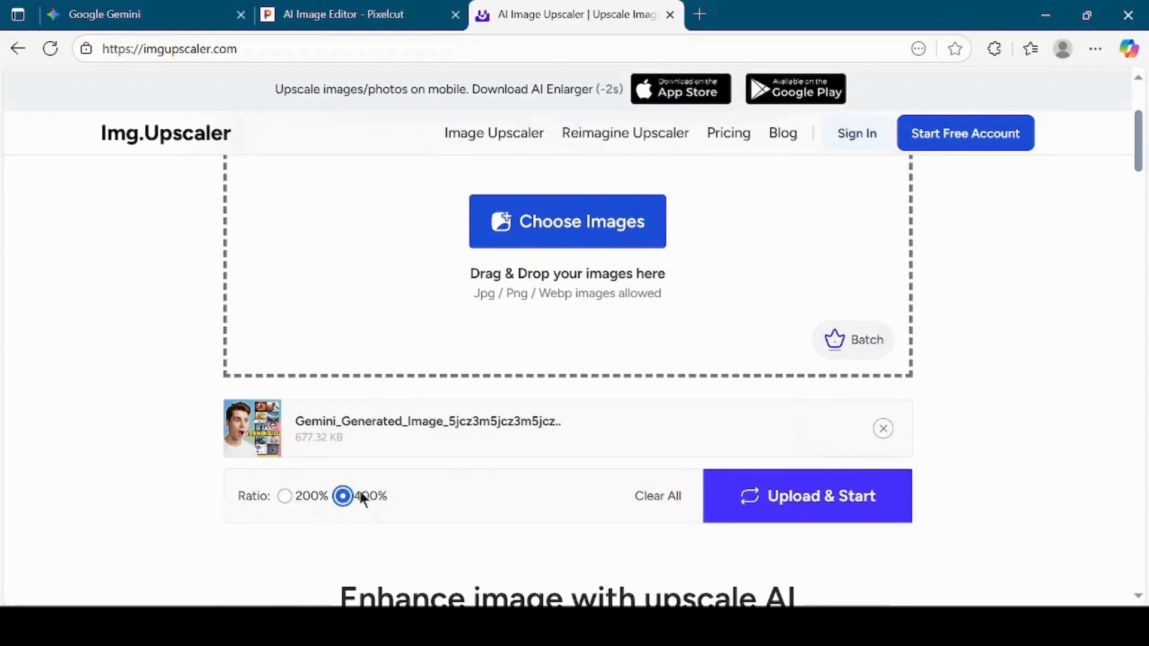
{"action": "left_click", "coordinate": [818, 498]}
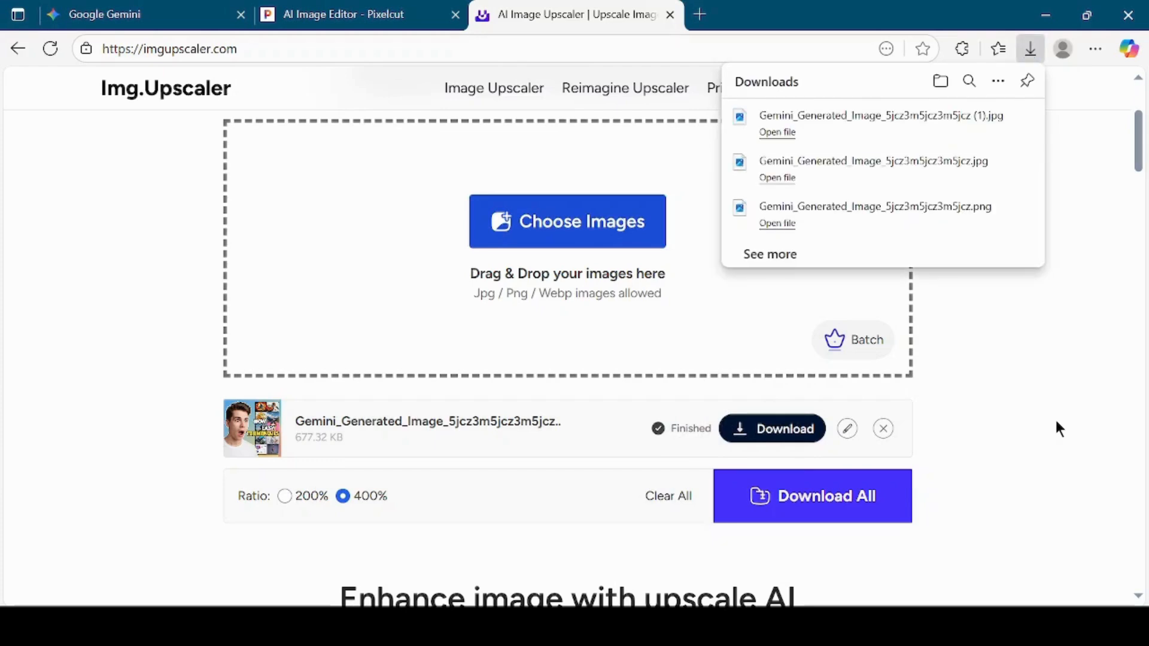
- Locate the upscaled thumbnail in the Downloads folder and open it side by side with the original expanded version
{"action": "mouse_move", "coordinate": [854, 139]}
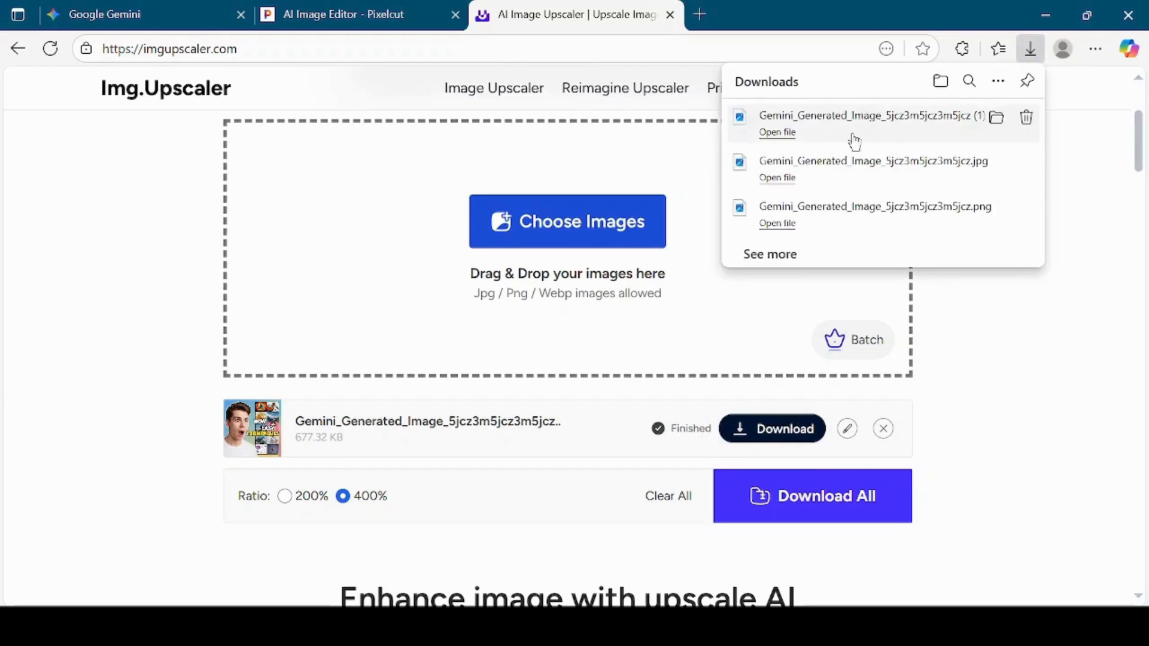
{"action": "left_click", "coordinate": [996, 120]}
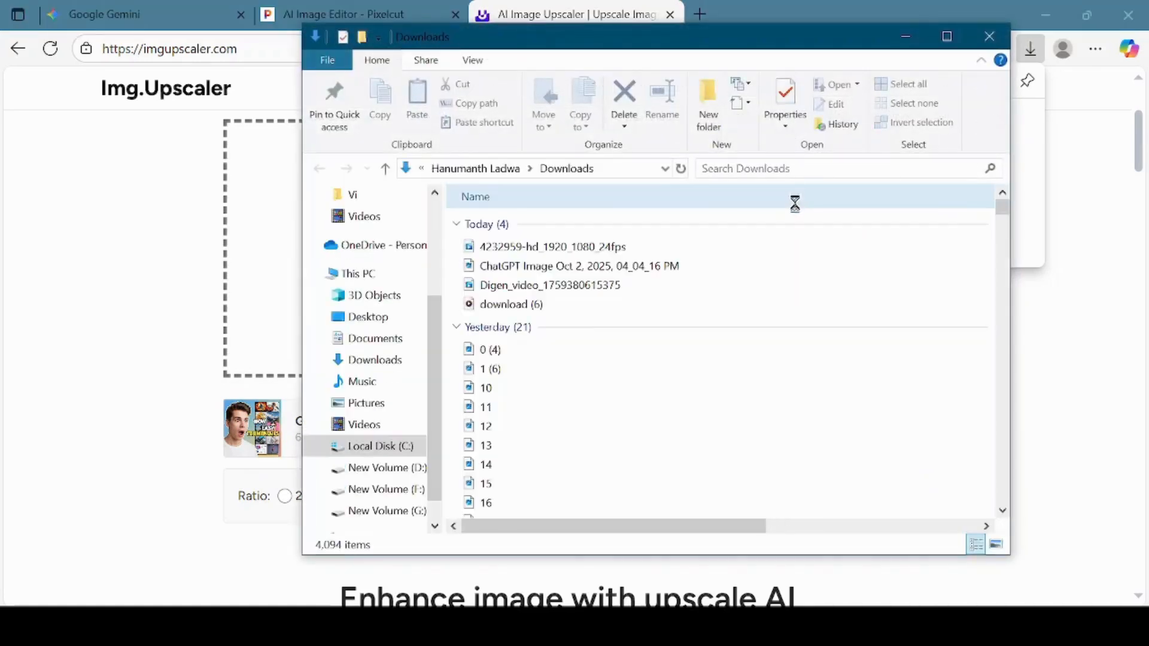
{"action": "left_click", "coordinate": [690, 265]}
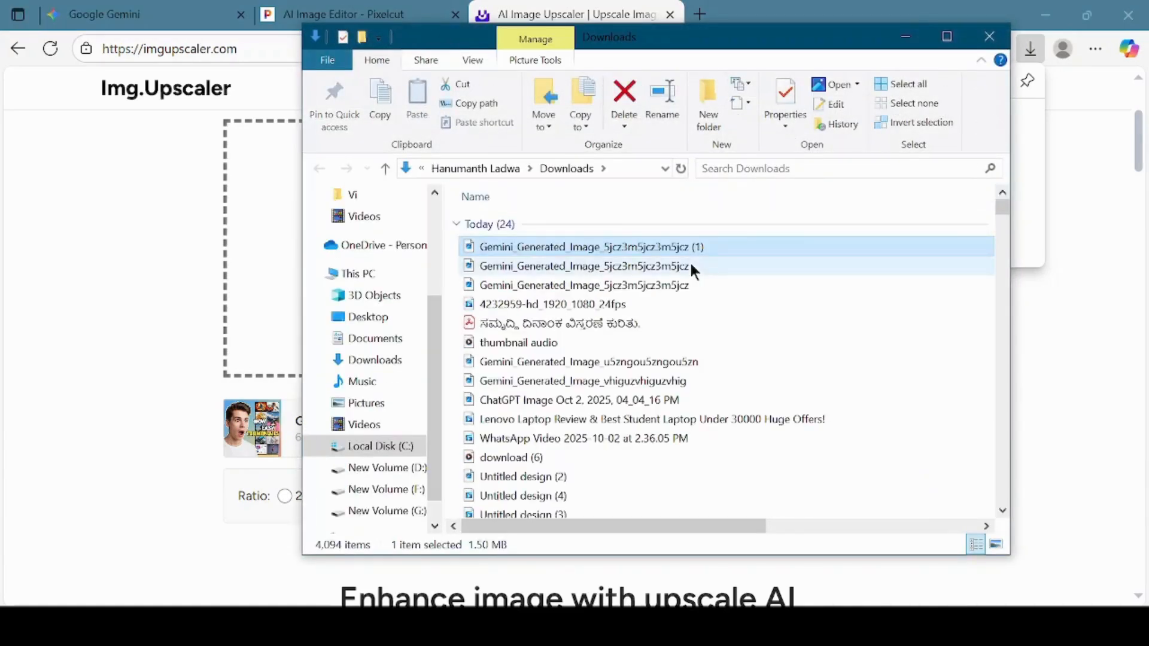
{"action": "double_click", "coordinate": [690, 266]}
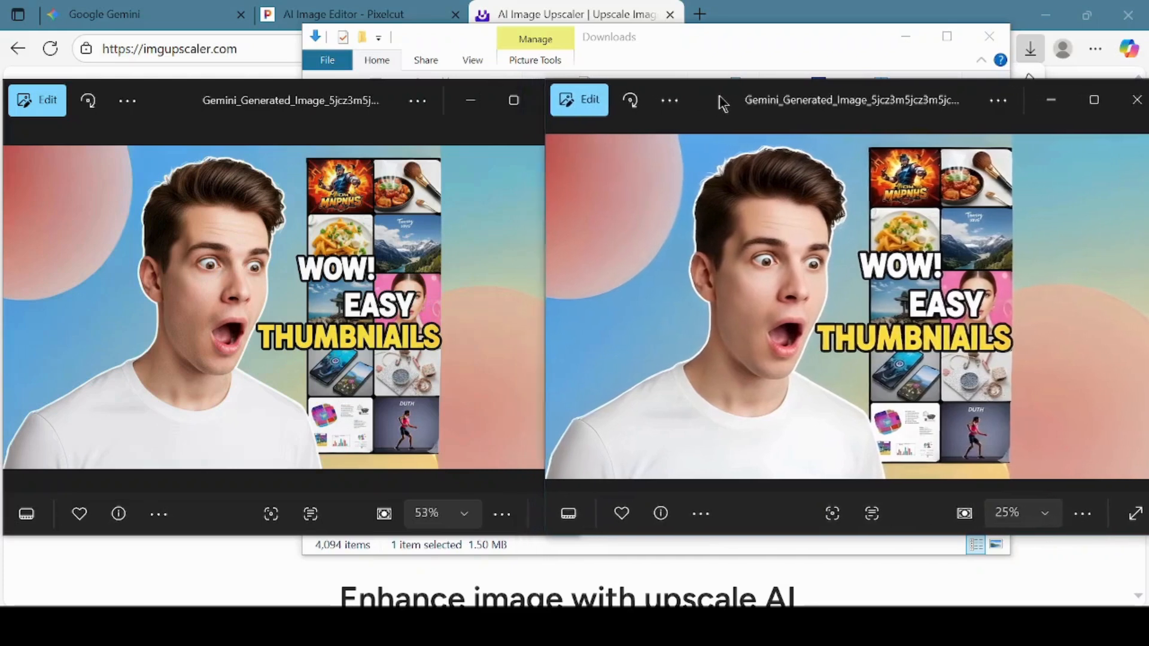
{"action": "left_click_drag", "start_coordinate": [729, 103], "coordinate": [730, 103]}
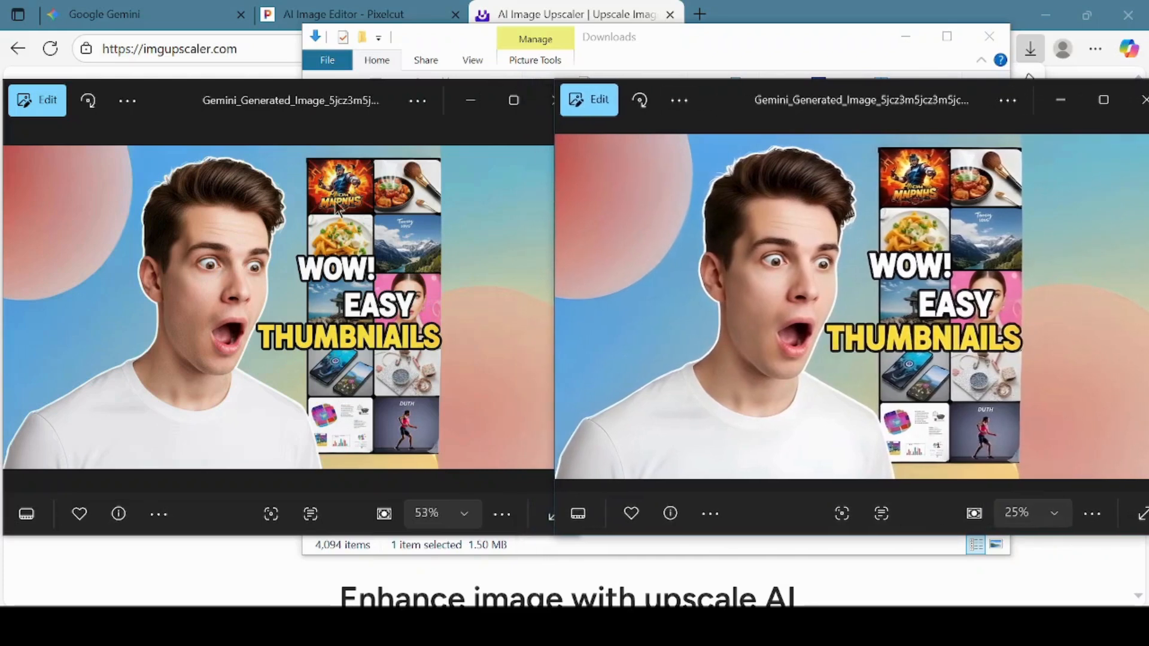
- Zoom in on the man's face in both images at a matching framing to compare the detail before and after upscaling
{"action": "double_click", "coordinate": [224, 259]}
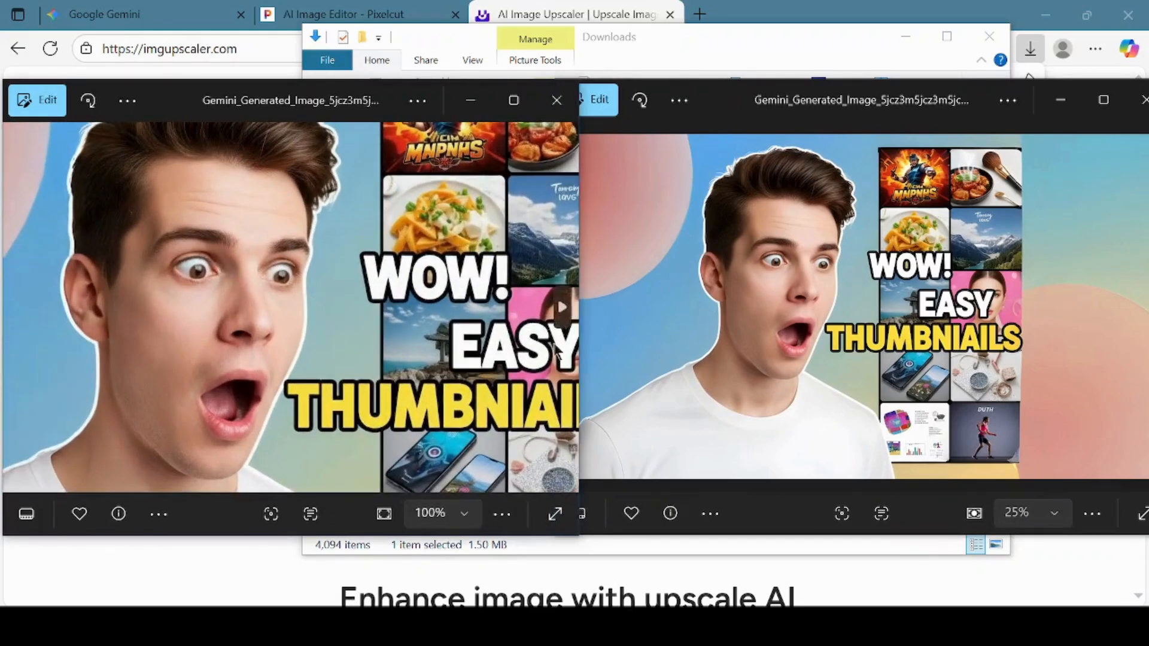
{"action": "scroll", "coordinate": [274, 348], "scroll_direction": "up", "scroll_amount": 4}
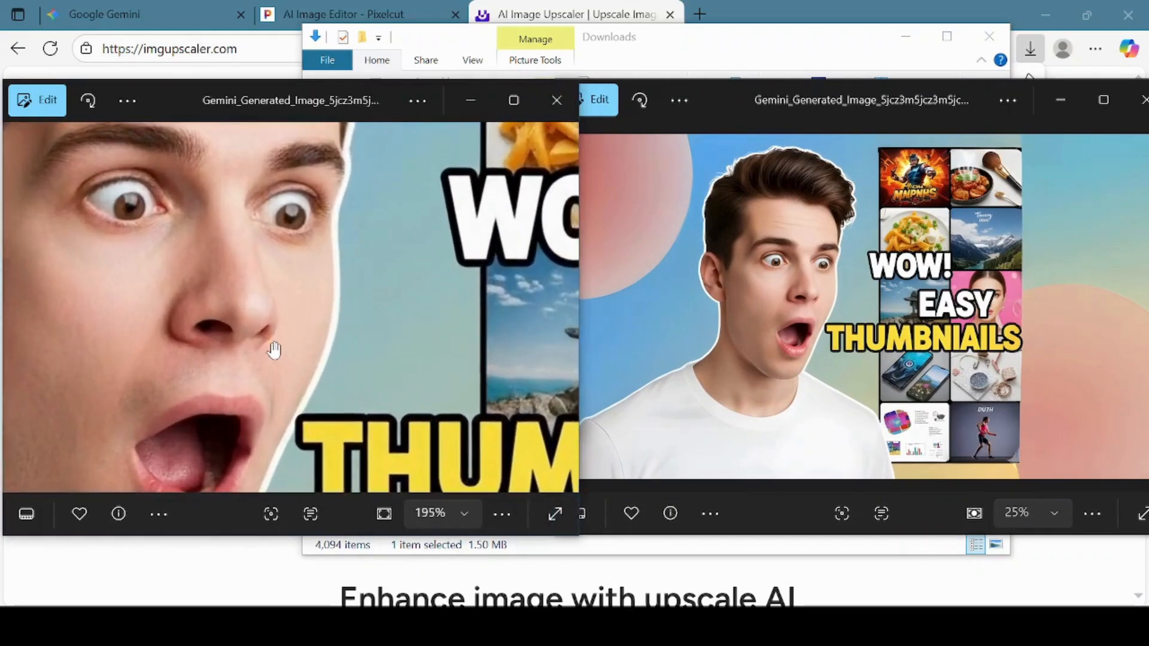
{"action": "double_click", "coordinate": [797, 330]}
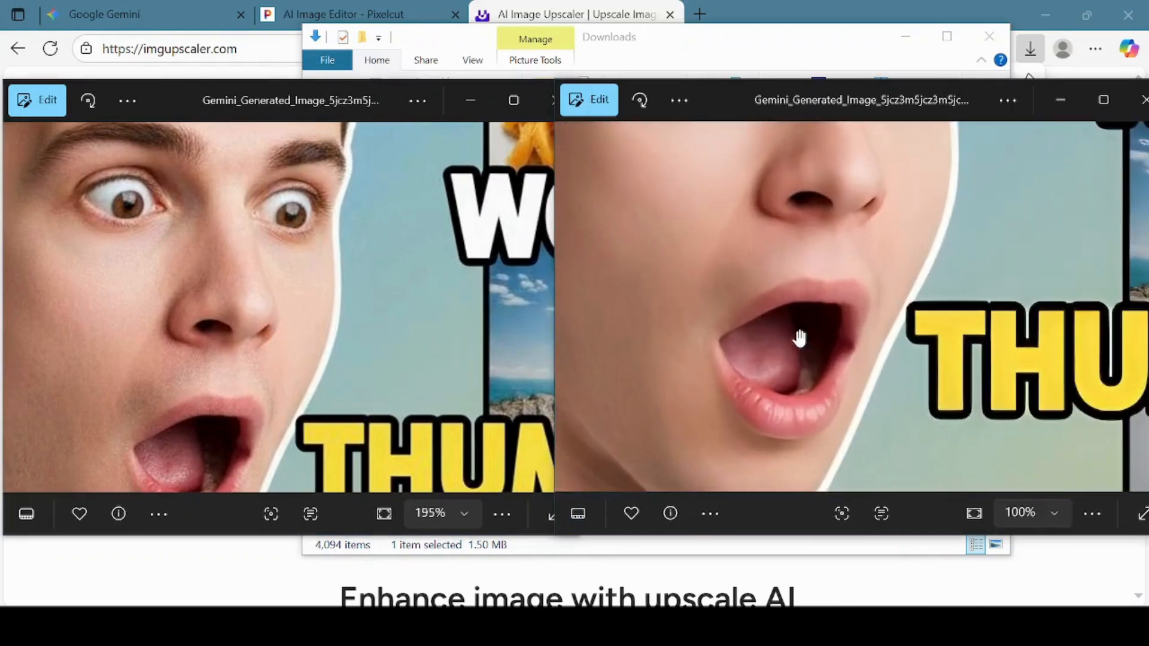
{"action": "left_click_drag", "start_coordinate": [857, 246], "coordinate": [874, 401]}
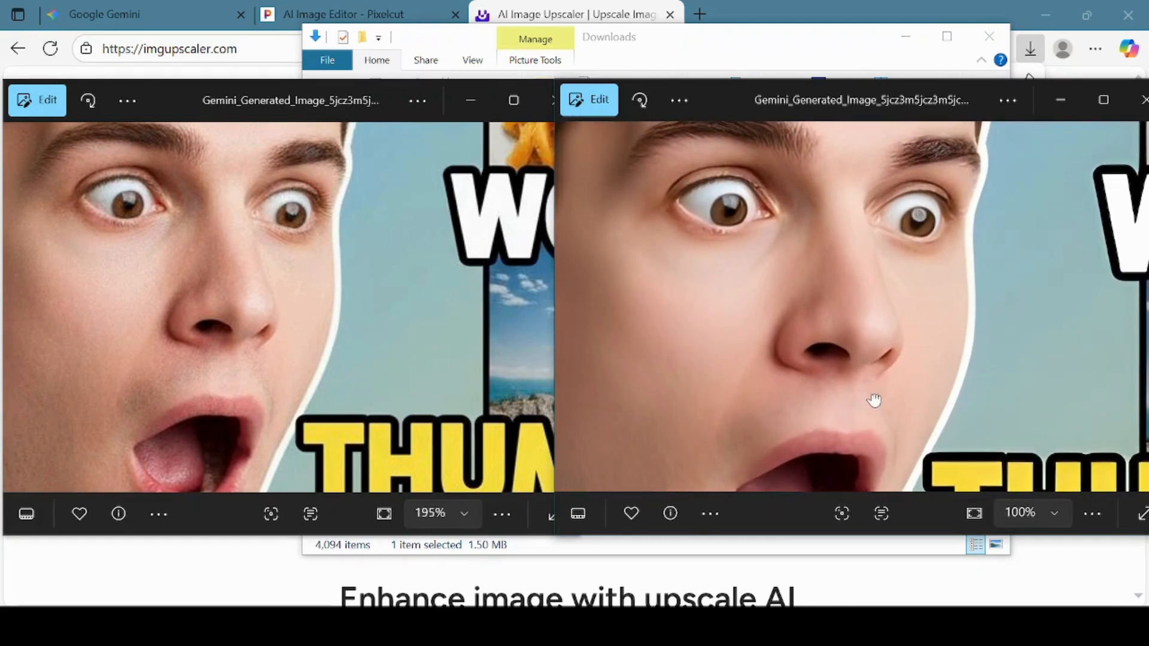
{"action": "scroll", "coordinate": [874, 400], "scroll_direction": "down", "scroll_amount": 3}
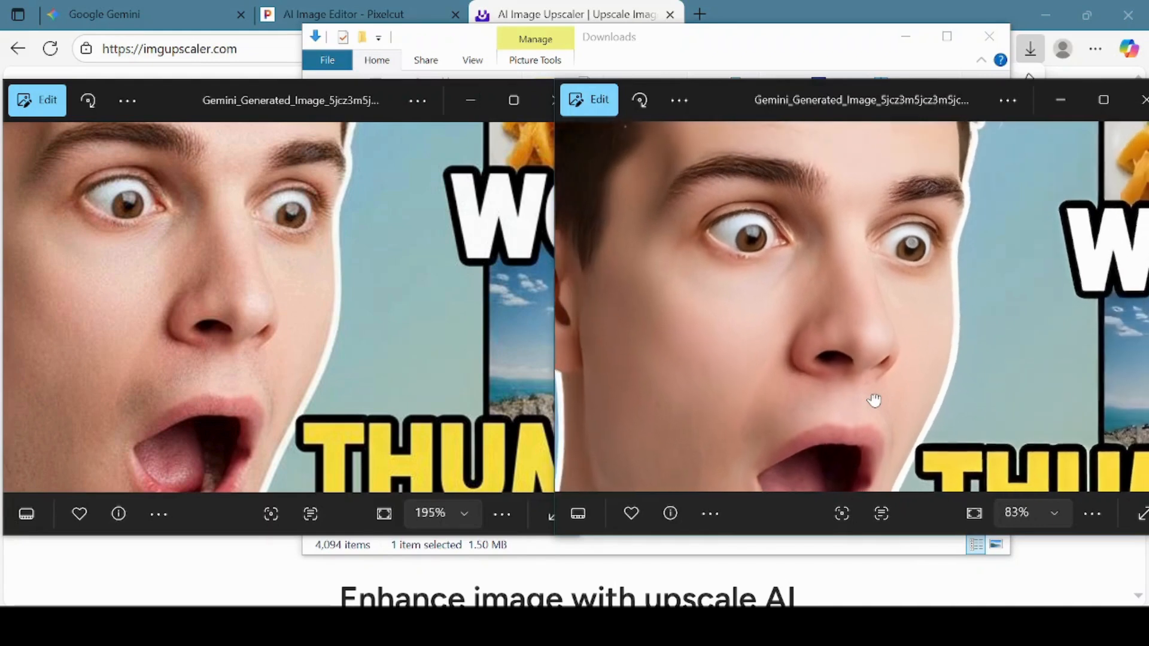
{"action": "left_click_drag", "start_coordinate": [874, 400], "coordinate": [846, 375]}
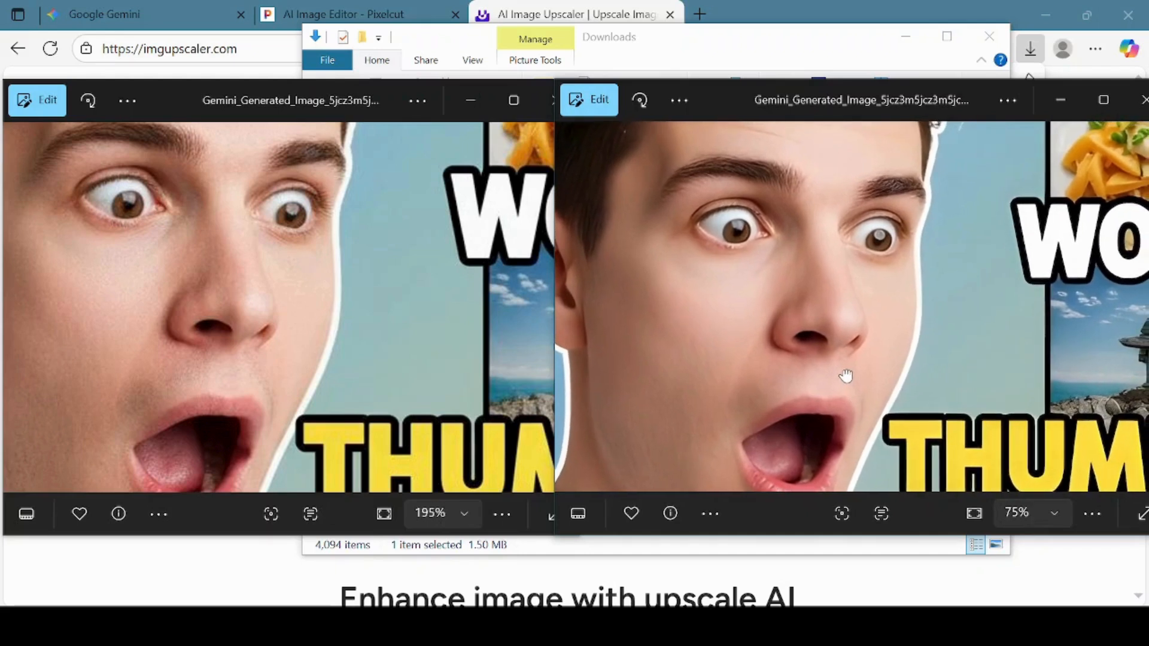